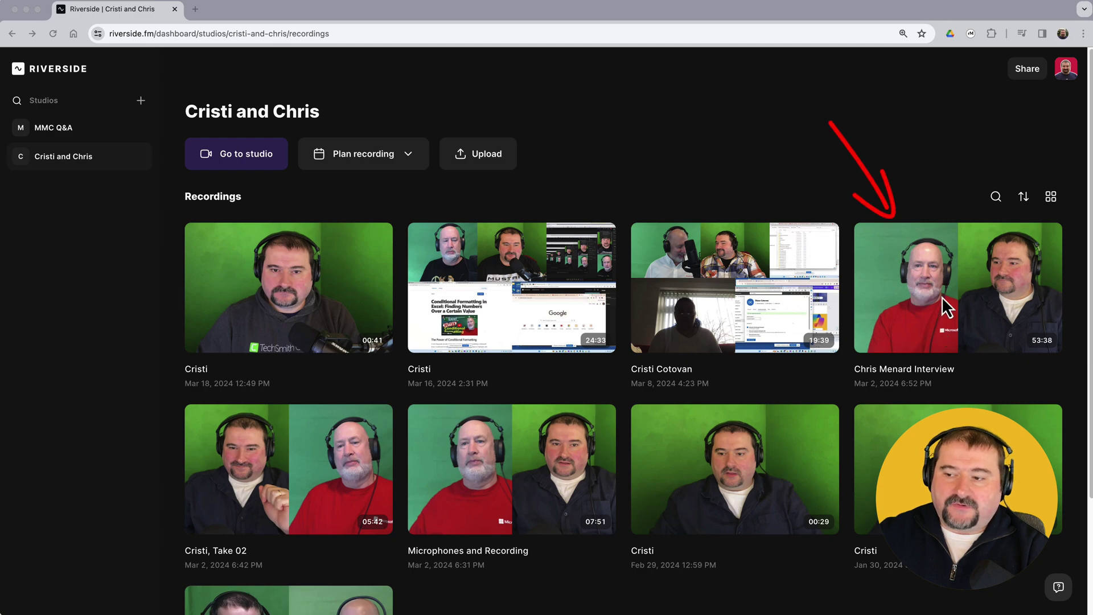
Return to the Cristi and Chris studio and scroll to the Chris Menard Interview recording files.
left_click(1040, 362)
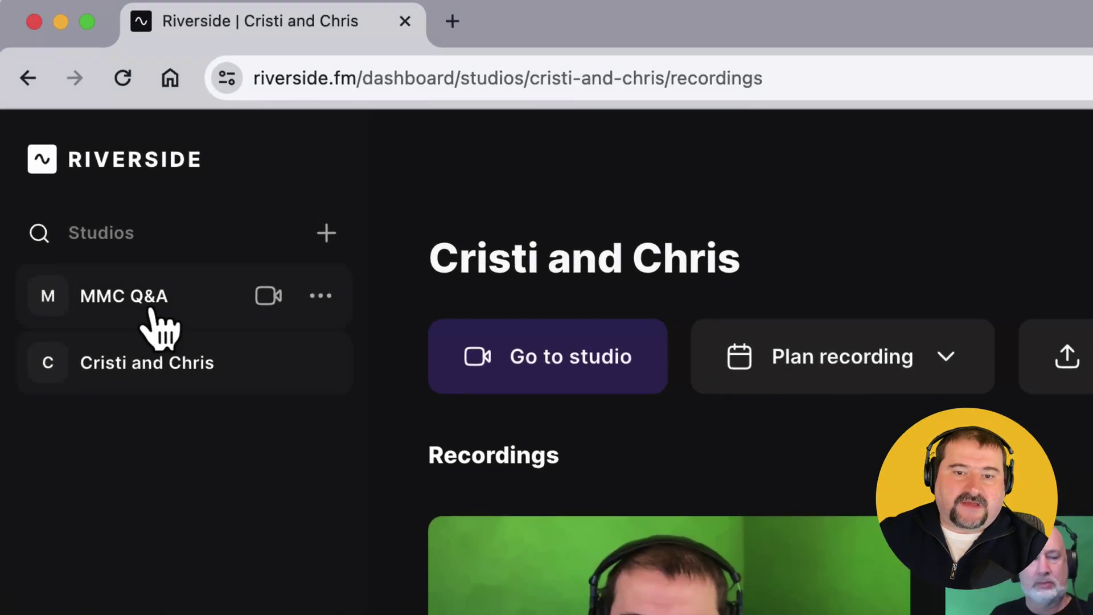
left_click(65, 132)
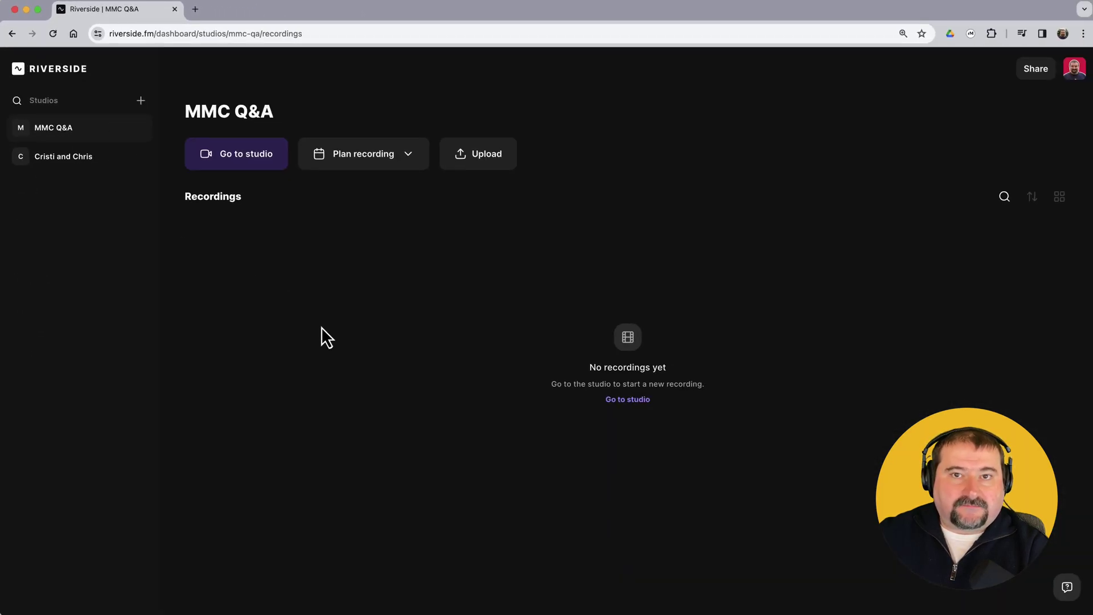
left_click(67, 155)
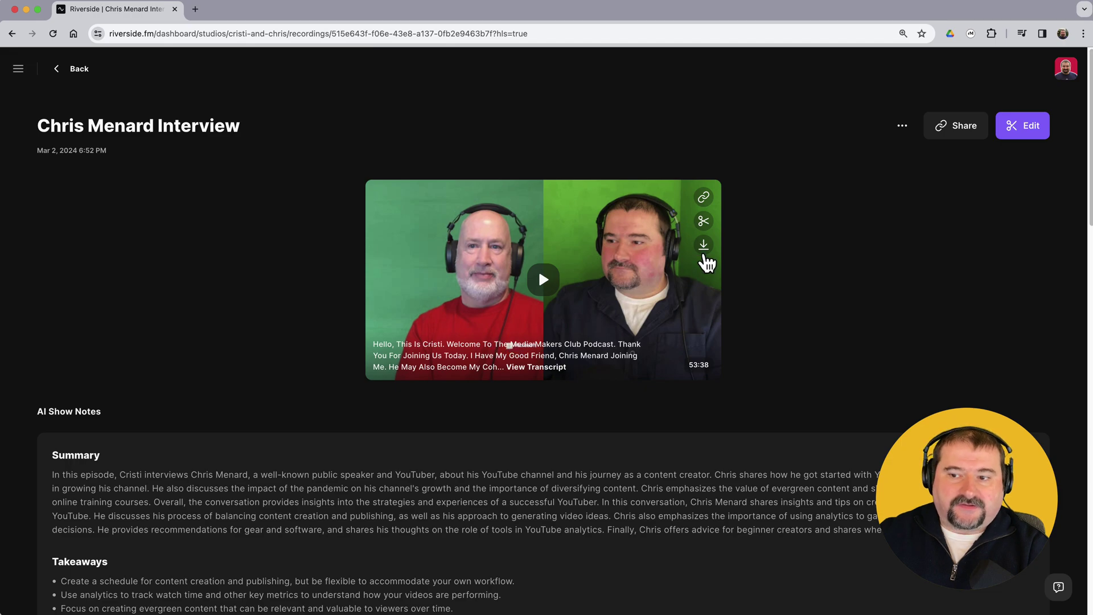
scroll(598, 366, "down", 3)
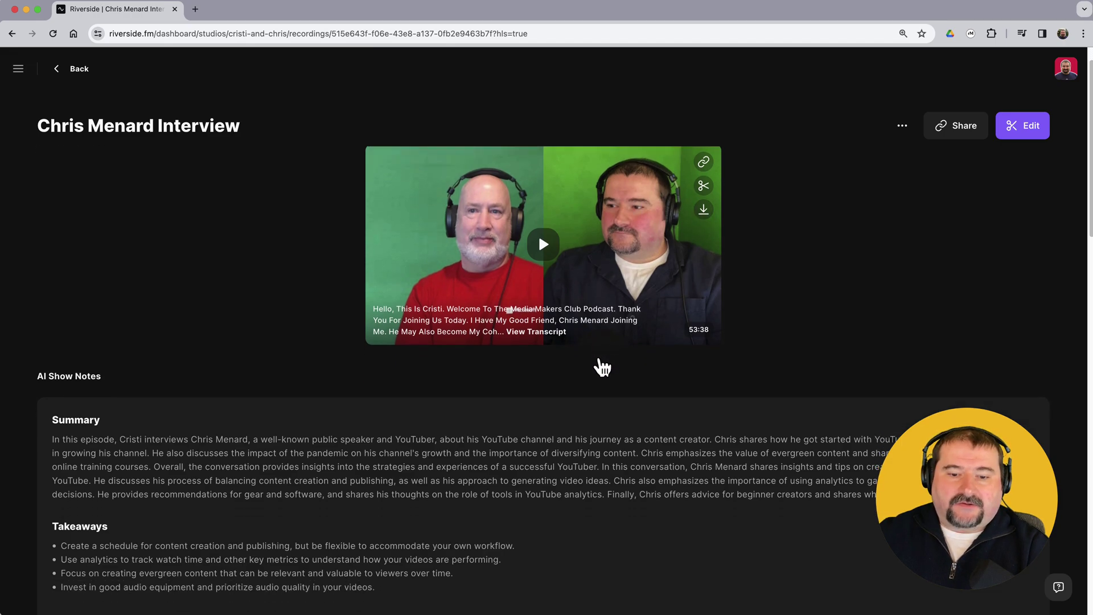
scroll(392, 498, "down", 2)
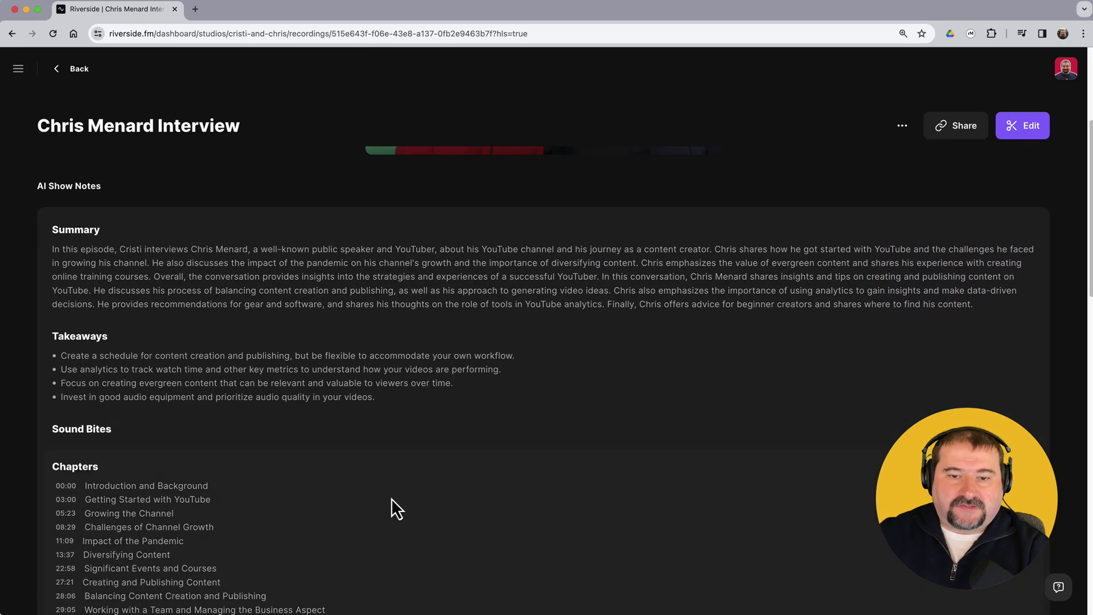
scroll(391, 499, "down", 9)
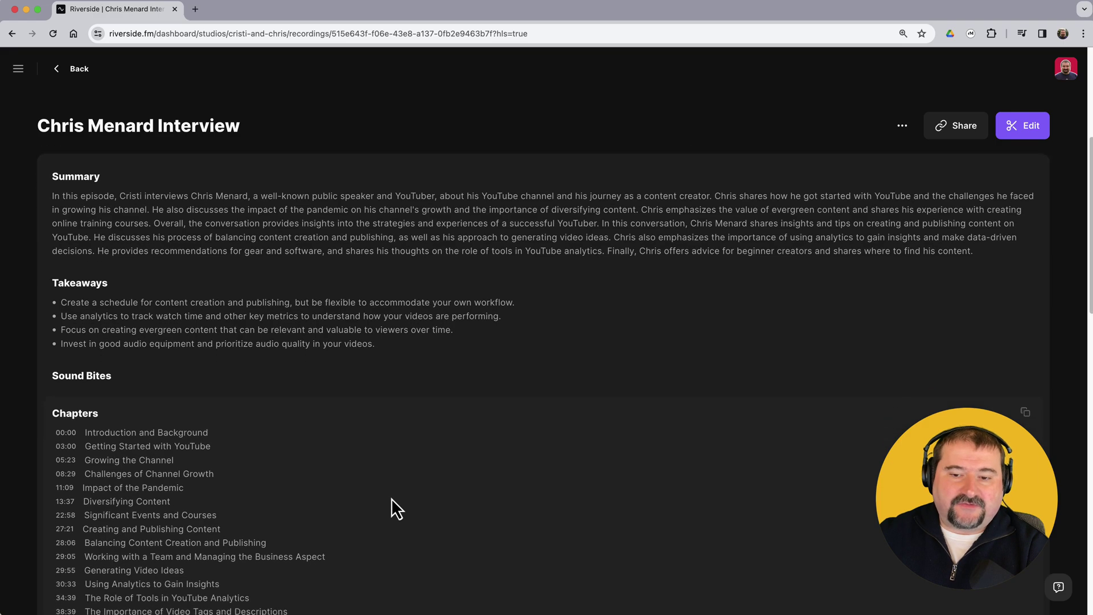
scroll(391, 498, "down", 2)
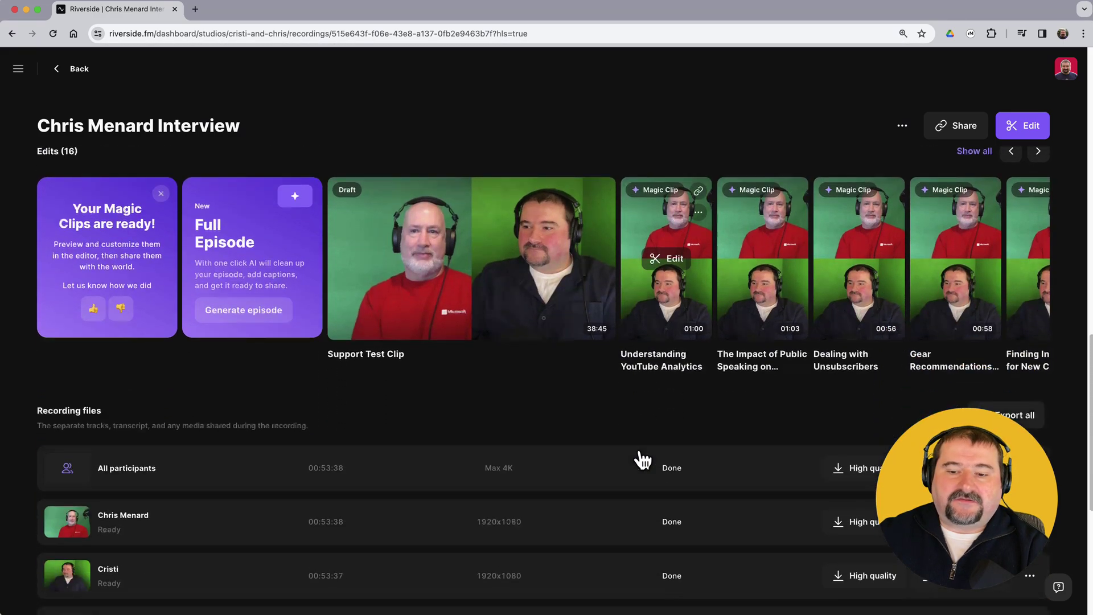
scroll(640, 459, "down", 4)
scroll(613, 412, "down", 2)
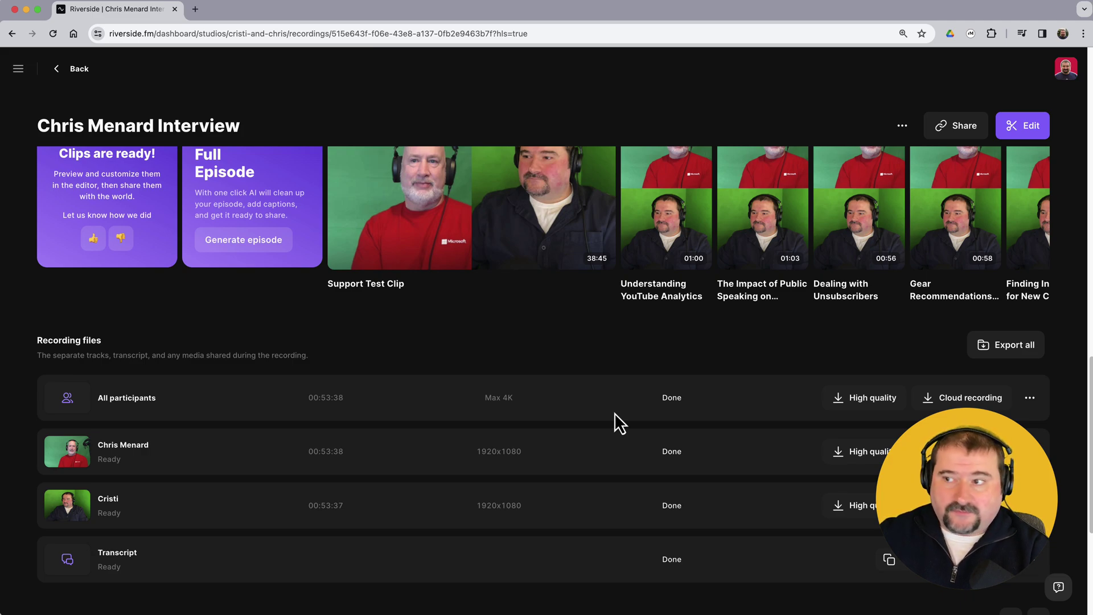
scroll(614, 412, "down", 6)
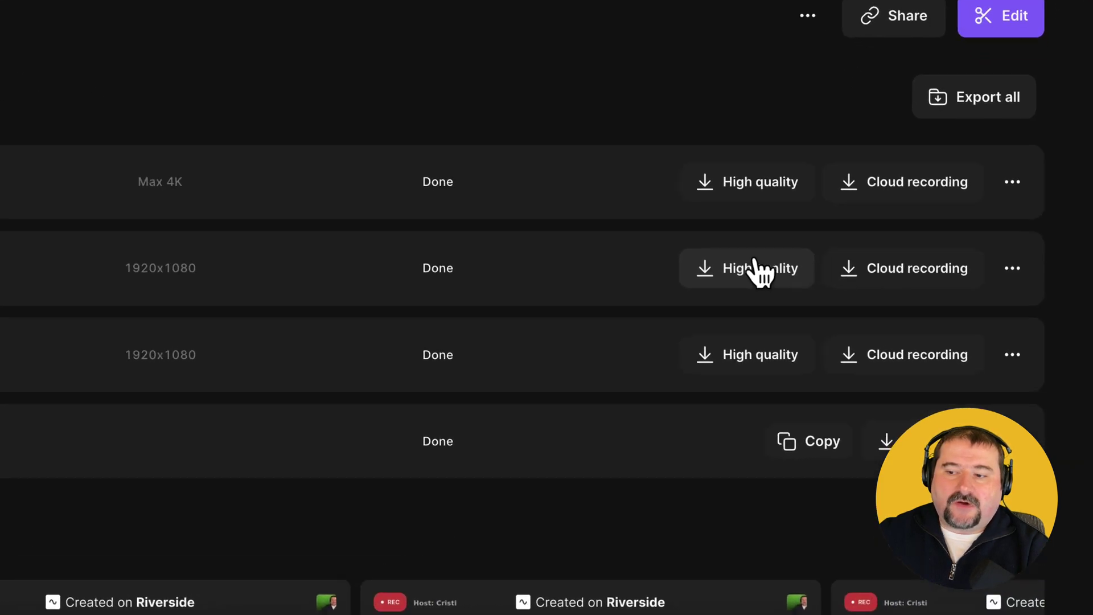
Show the download choices for Chris Menard's High quality track.
left_click(744, 264)
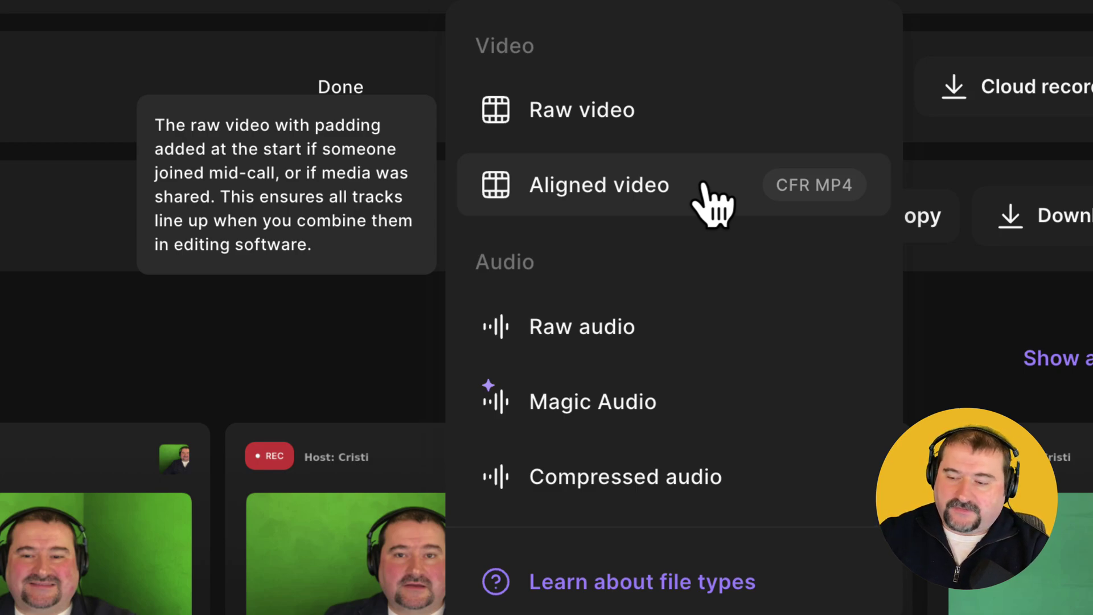
Read the descriptions of the Raw audio and Aligned video download options.
mouse_move(676, 336)
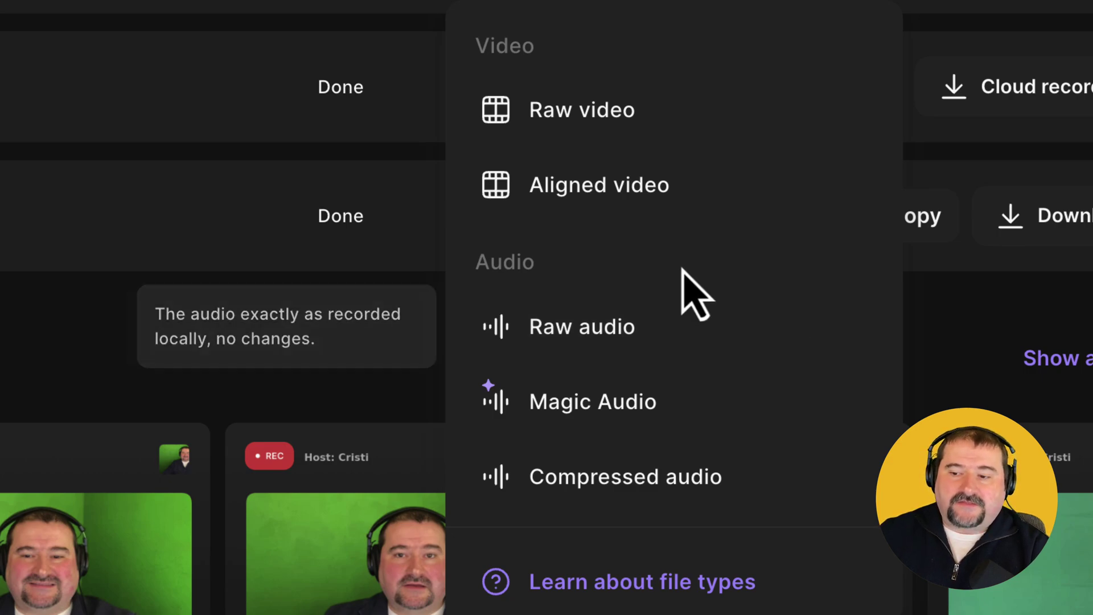
mouse_move(666, 198)
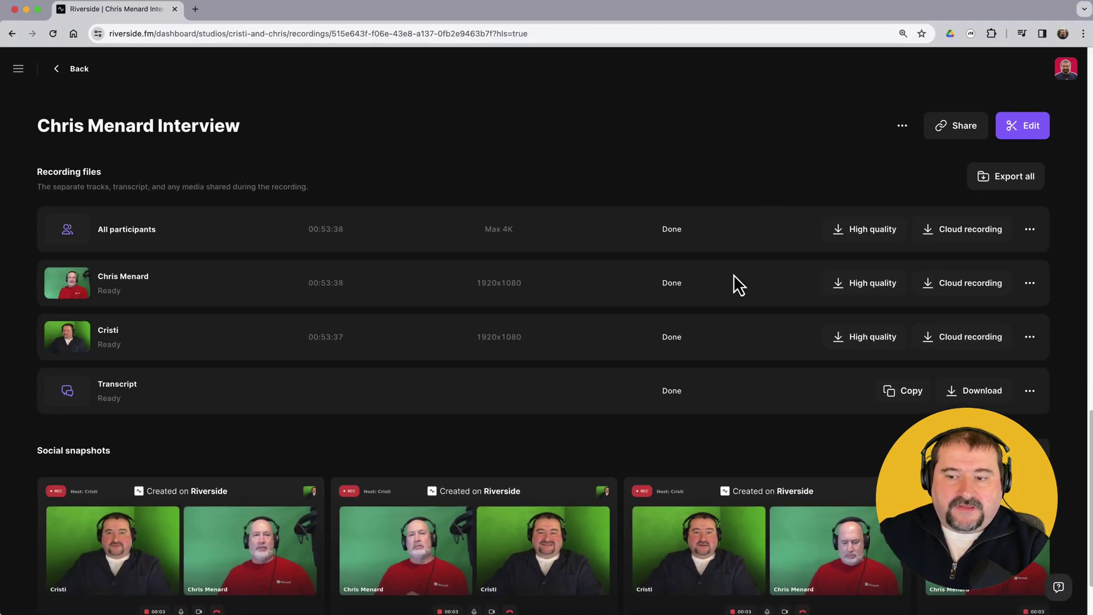
Check the High quality download menus for Chris Menard and Cristi, then bring up the Riverside Recordings folder.
left_click(866, 297)
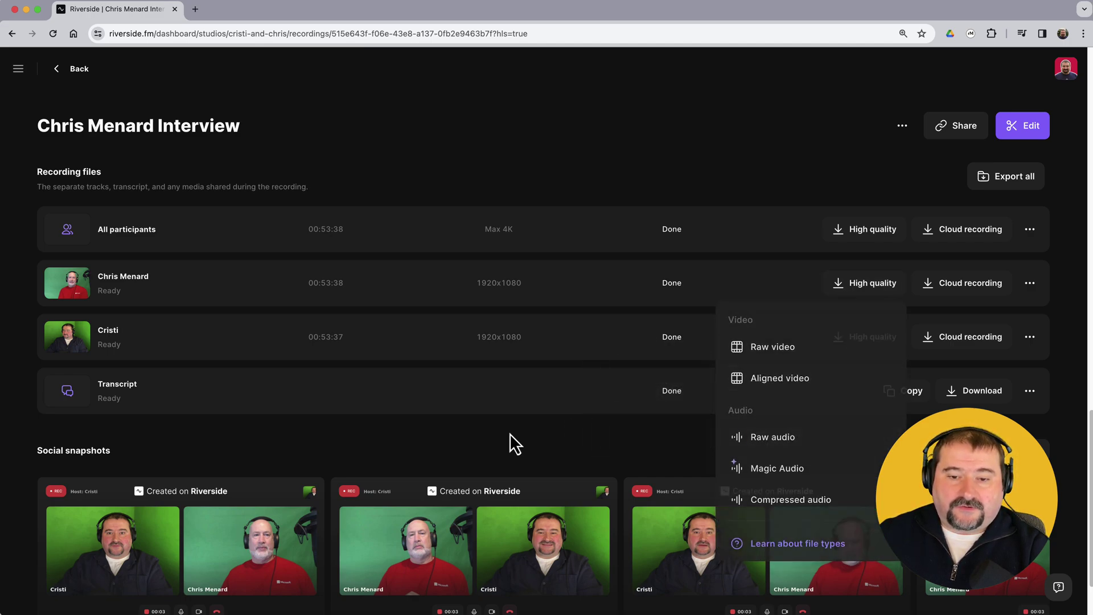
left_click(854, 339)
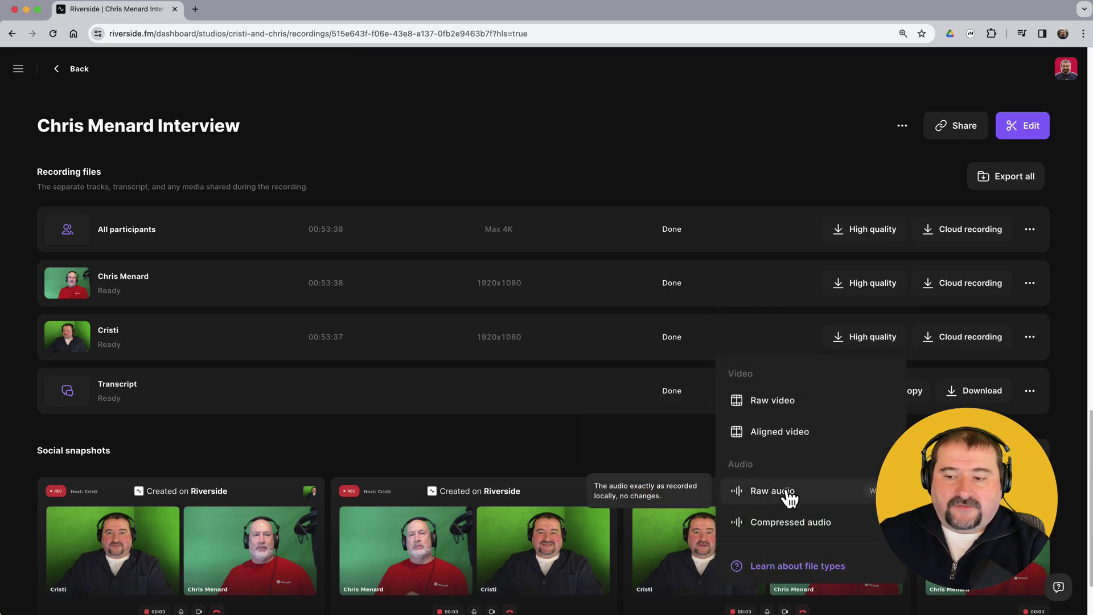
left_click(644, 451)
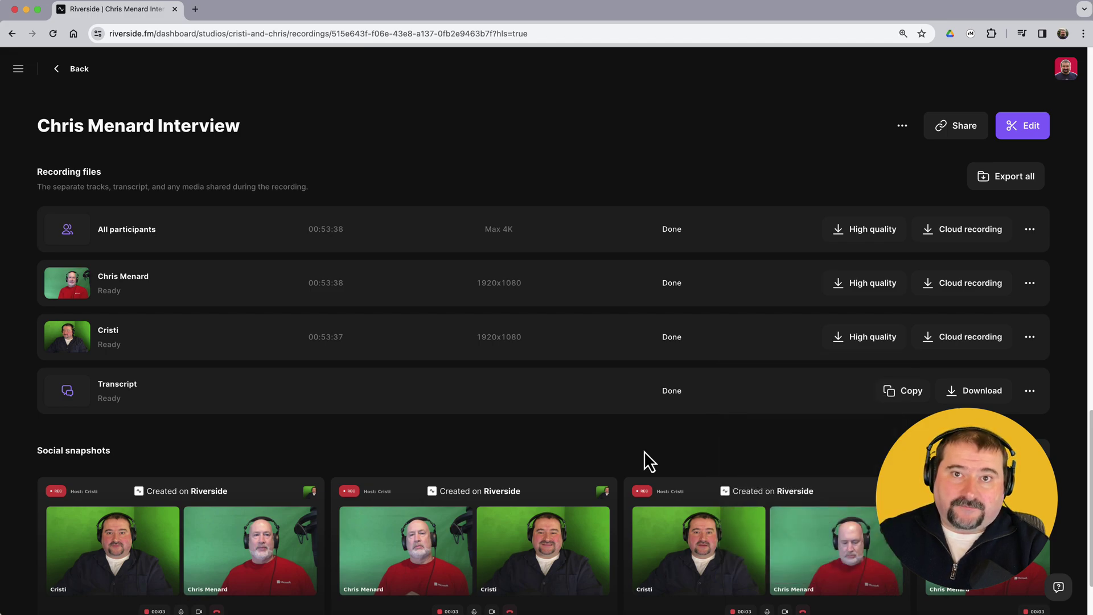
key("super+Tab")
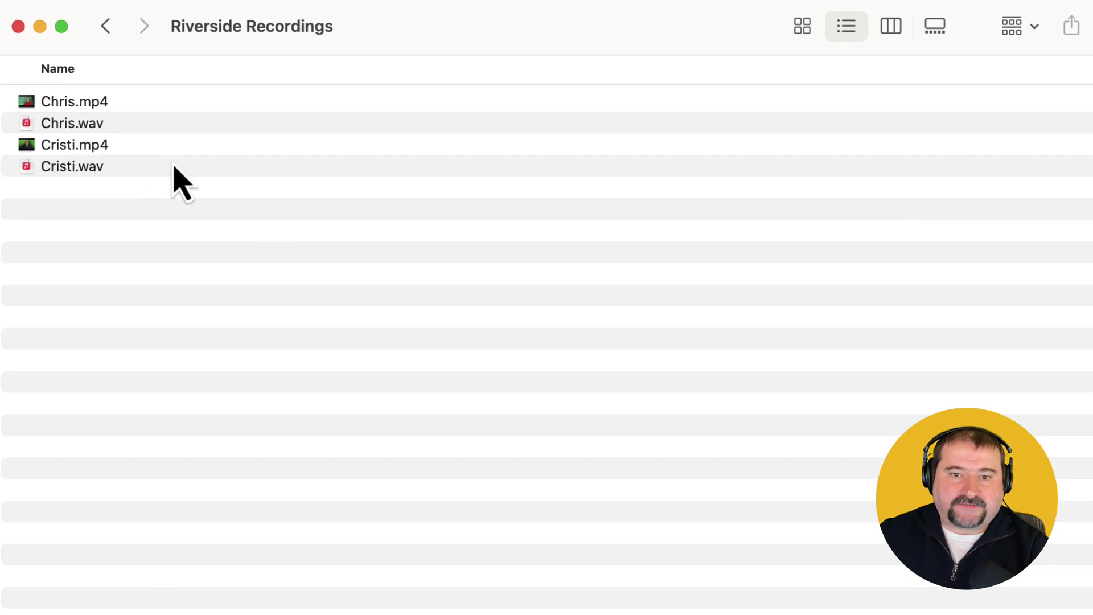
Select Chris.mp4 in the Riverside Recordings folder.
left_click(91, 103)
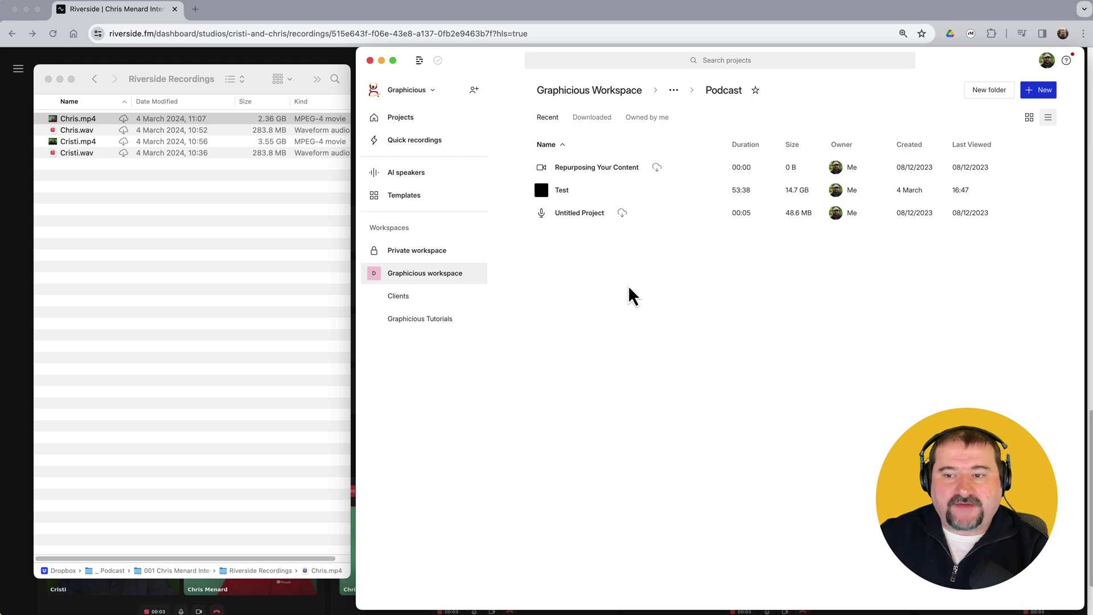
Start a new Video project from Descript's + New menu.
left_click(1031, 96)
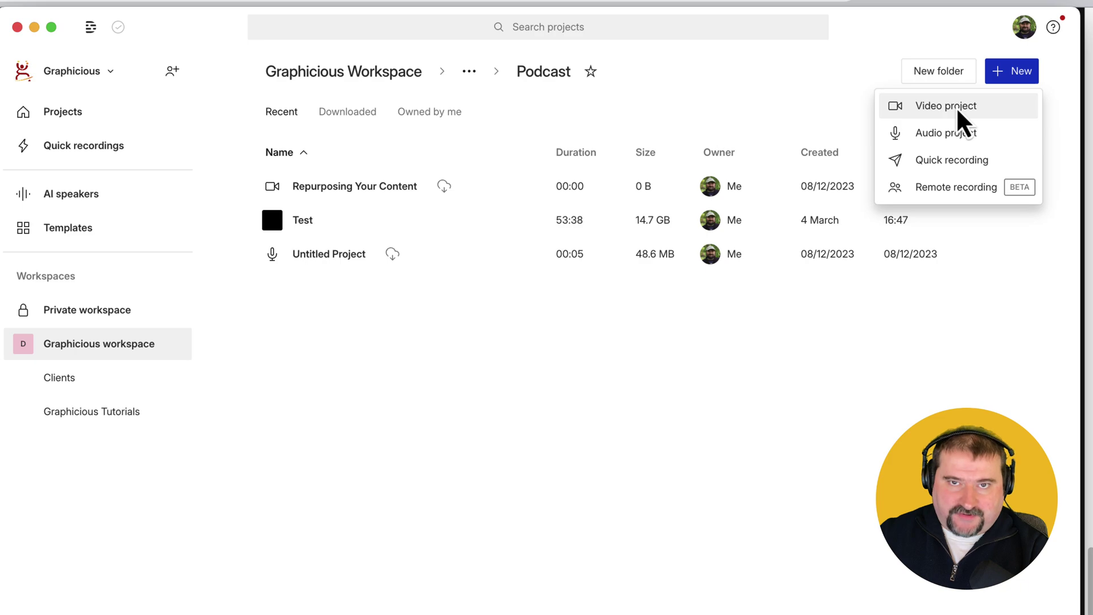
left_click(958, 108)
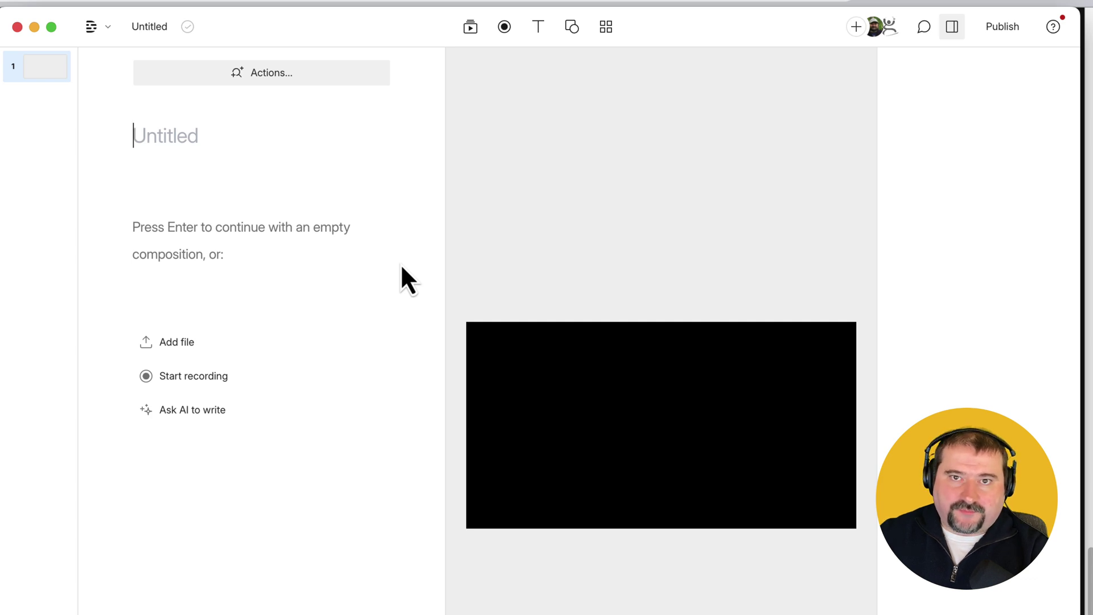
Show Descript's media files panel and select both Chris.mp4 and Cristi.mp4 in Finder.
left_click(470, 29)
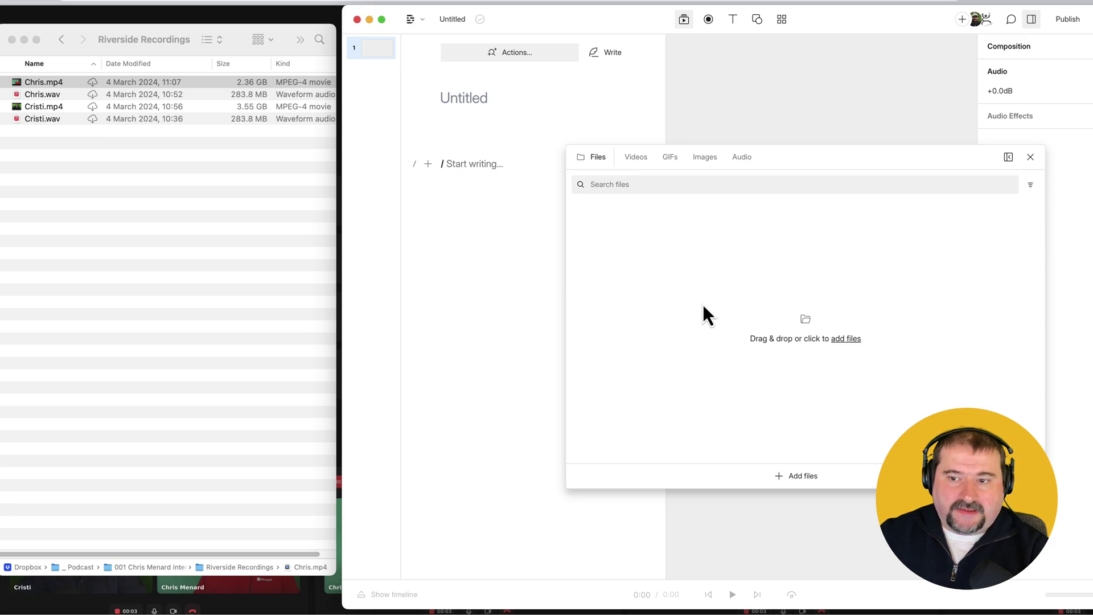
left_click(57, 85)
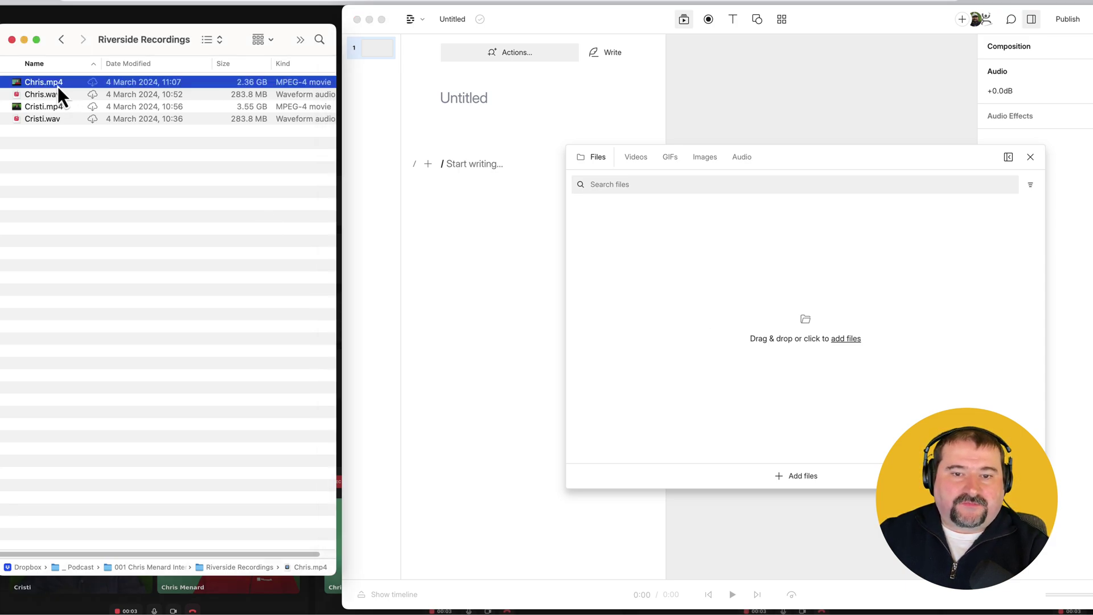
left_click(48, 107, "super")
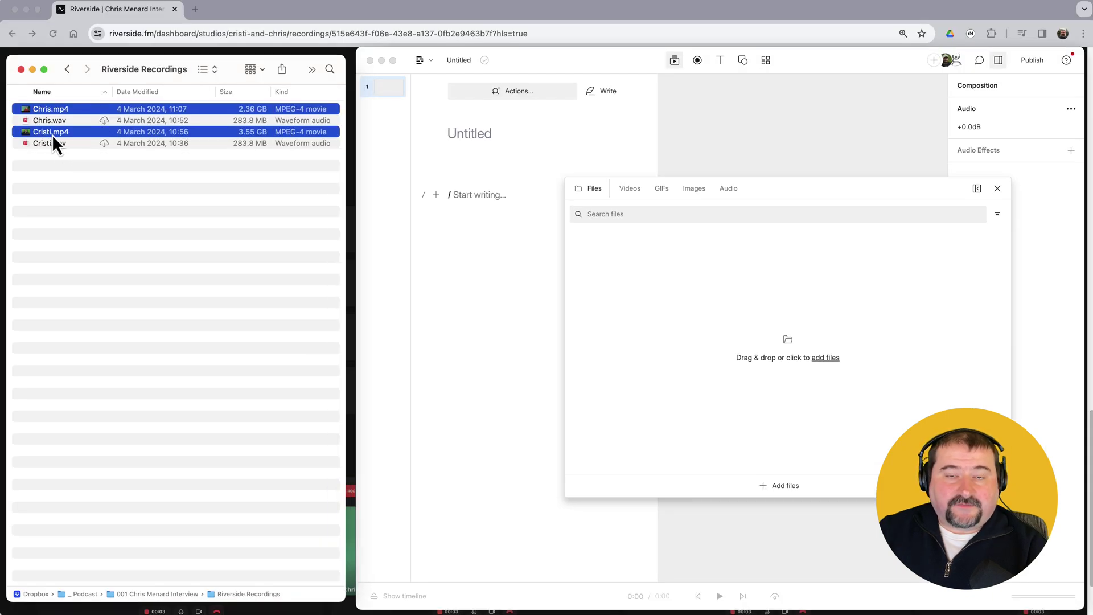
Drag Chris.mp4 and Cristi.mp4 from Finder into Descript's Files panel.
left_click_drag(47, 136, 633, 270)
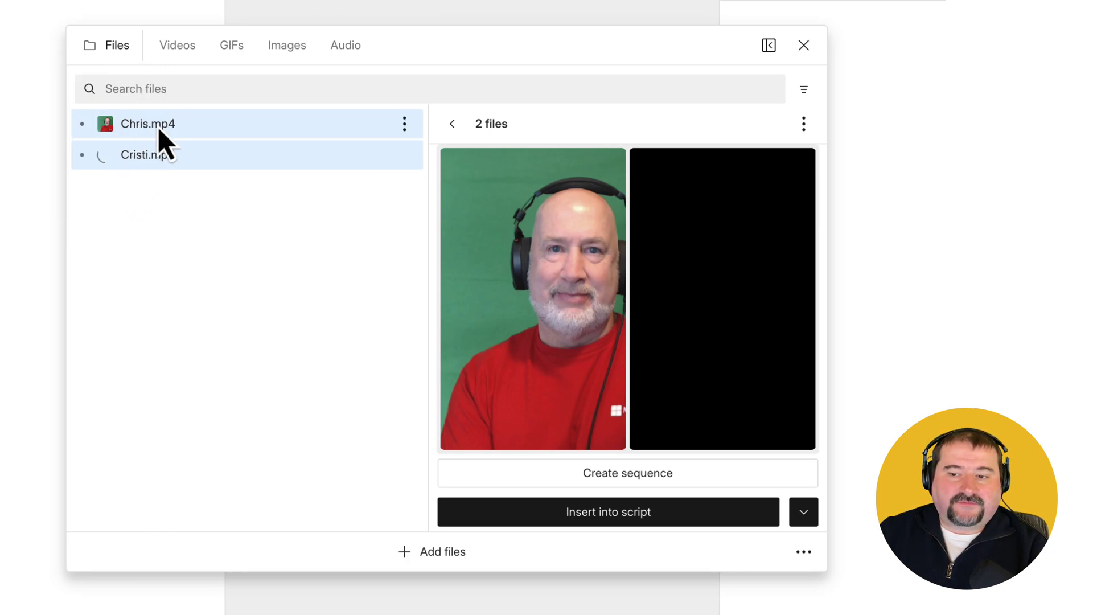
Select Chris.mp4 and Cristi.mp4 together and combine them into a synced sequence.
left_click(159, 162)
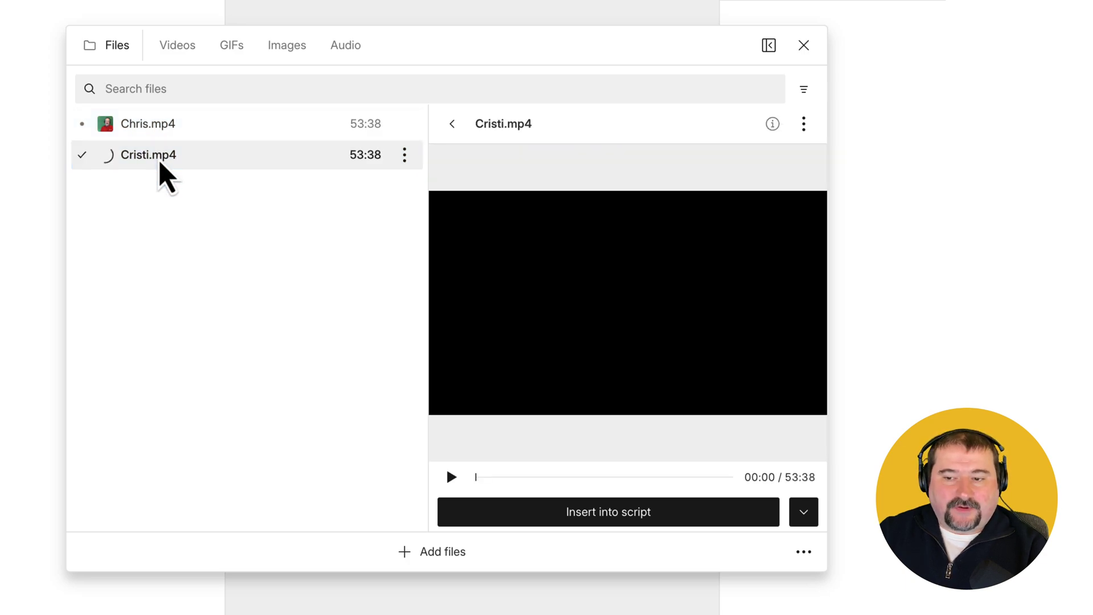
left_click(160, 133)
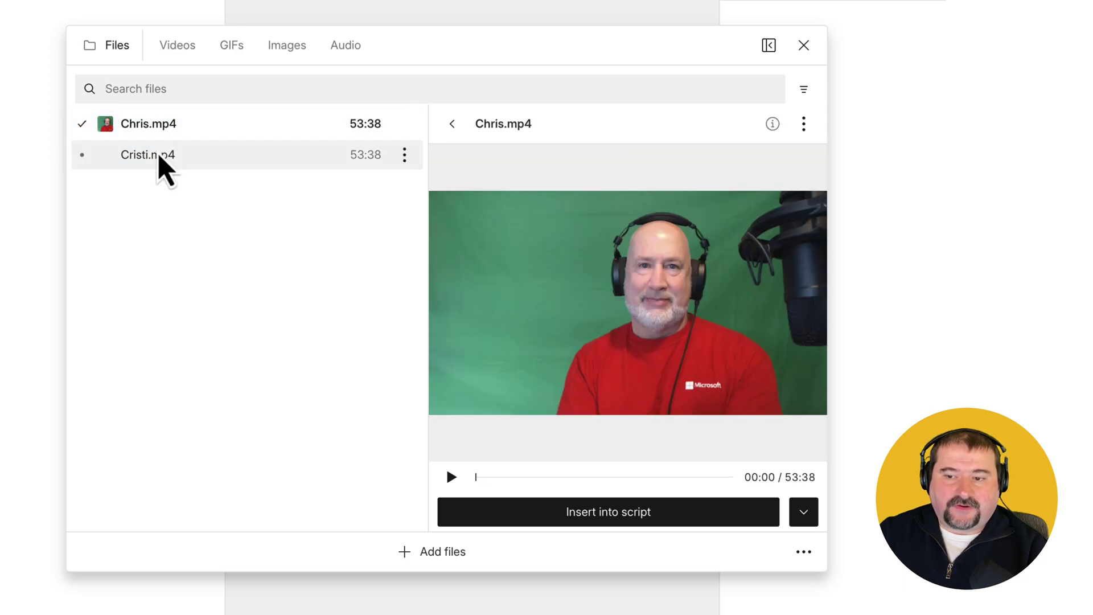
left_click(159, 165, "shift")
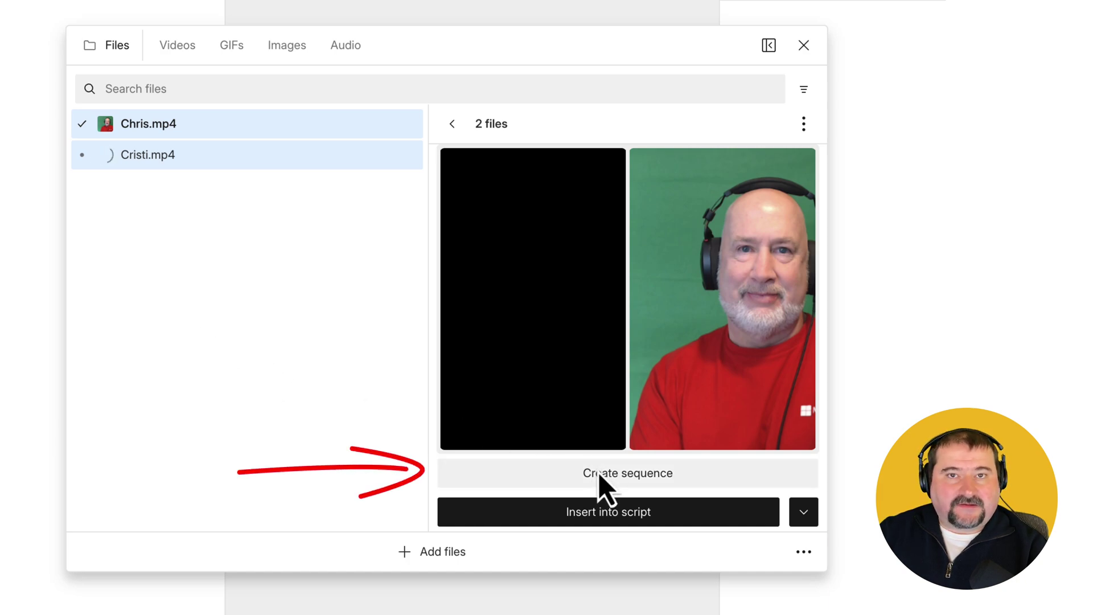
left_click(627, 478)
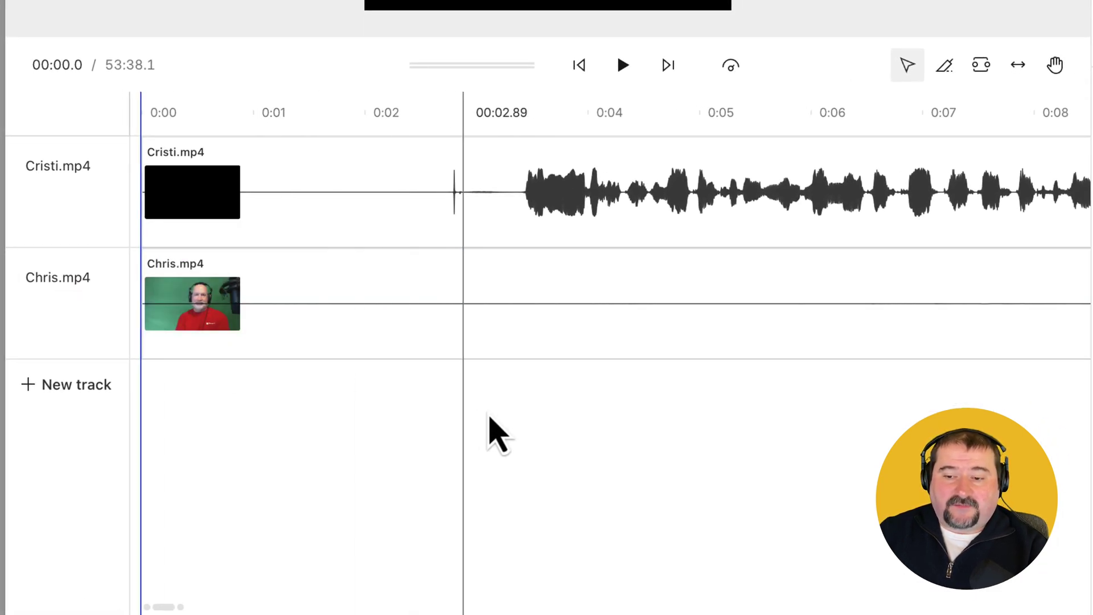
scroll(594, 455, "right", 3)
scroll(494, 419, "right", 10)
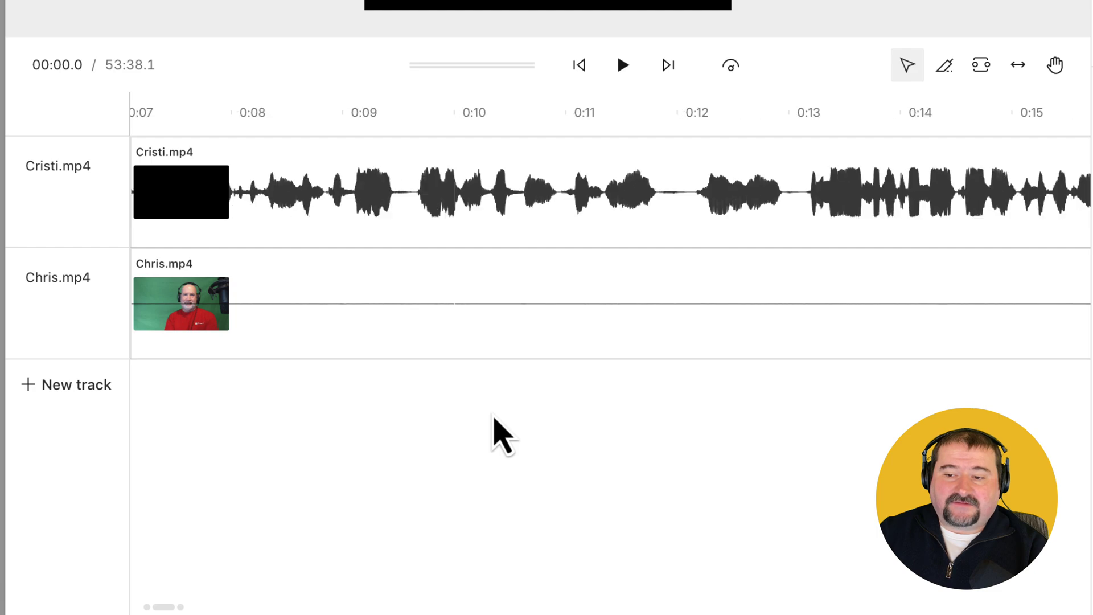
scroll(494, 420, "right", 5)
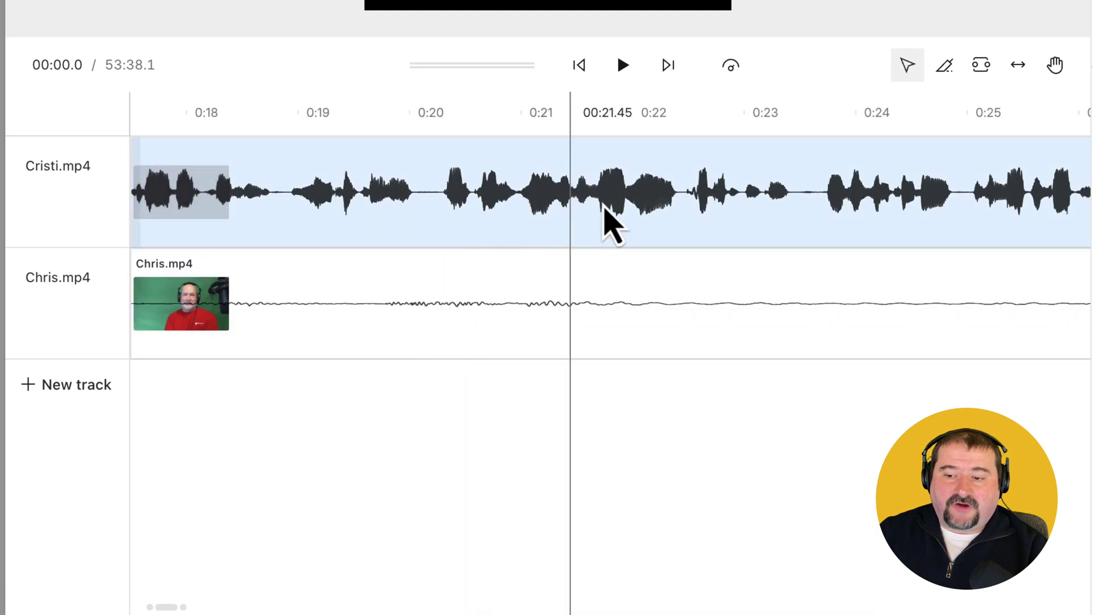
scroll(507, 343, "down", 5)
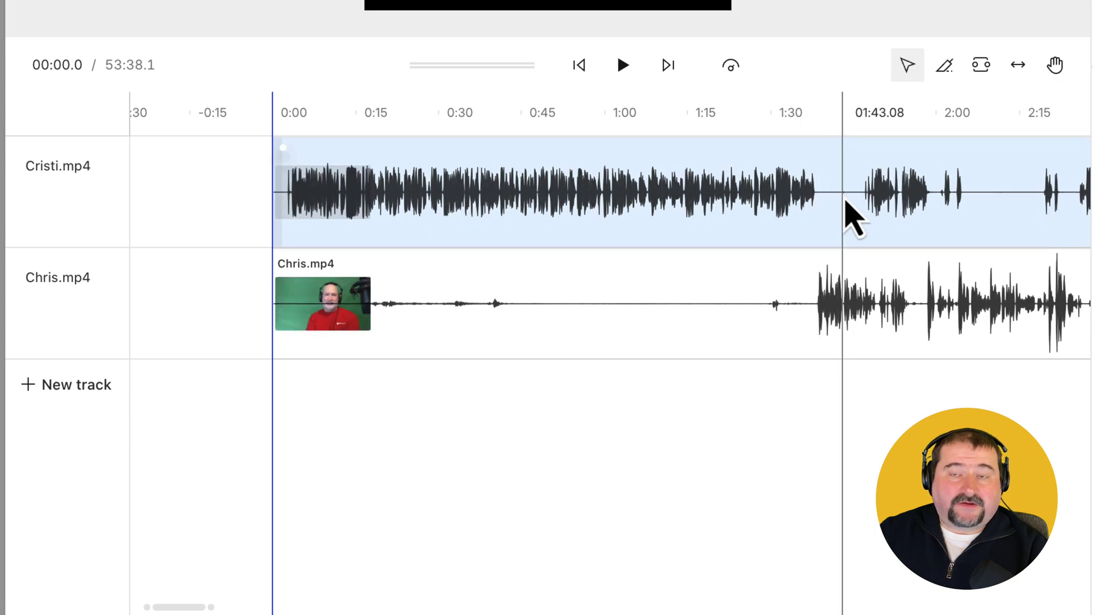
scroll(691, 444, "right", 5)
scroll(698, 455, "right", 20)
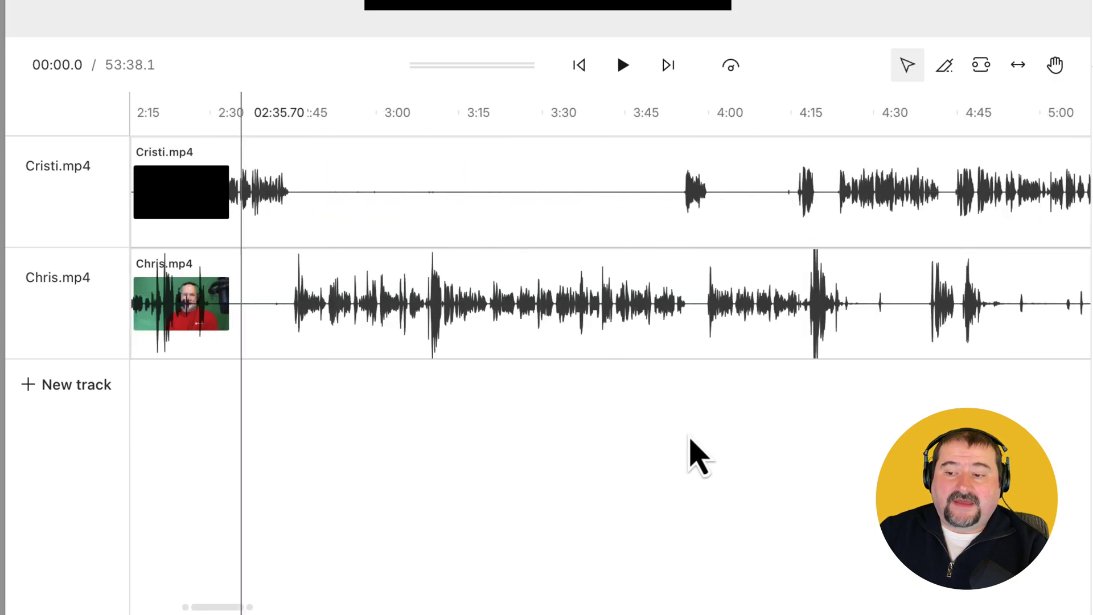
scroll(697, 455, "right", 20)
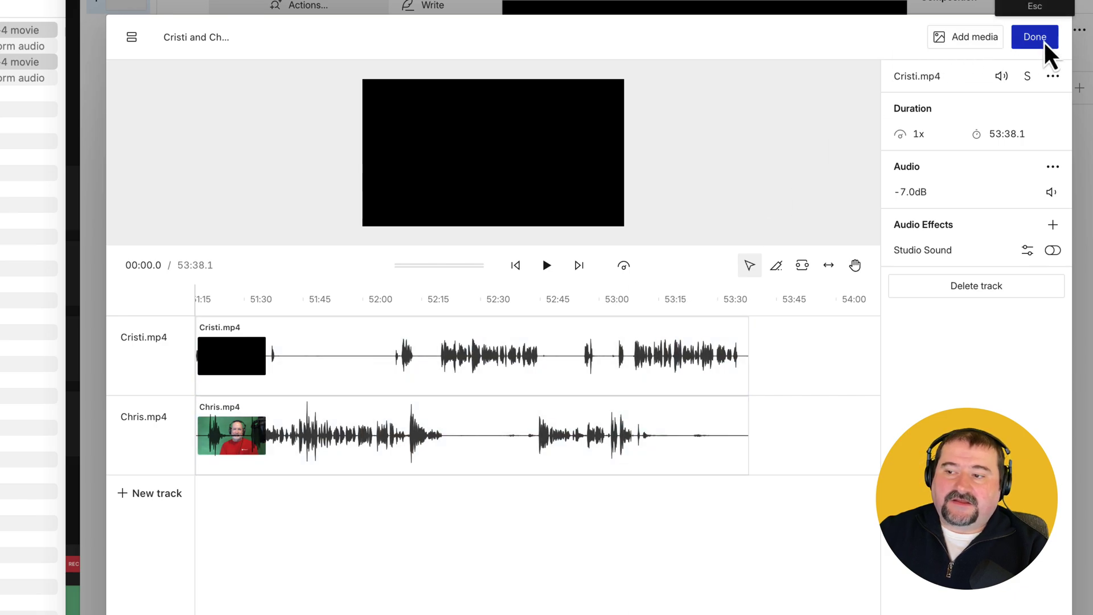
Finish the sequence and insert 'Cristi and Chris' from Sequences into the script.
left_click(1035, 35)
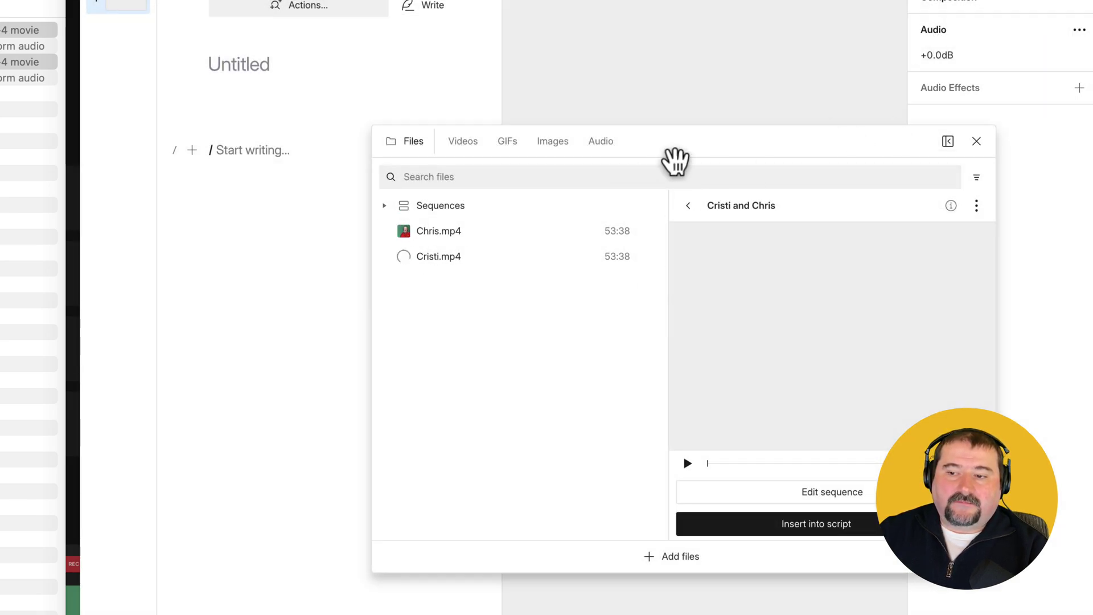
left_click_drag(684, 158, 745, 108)
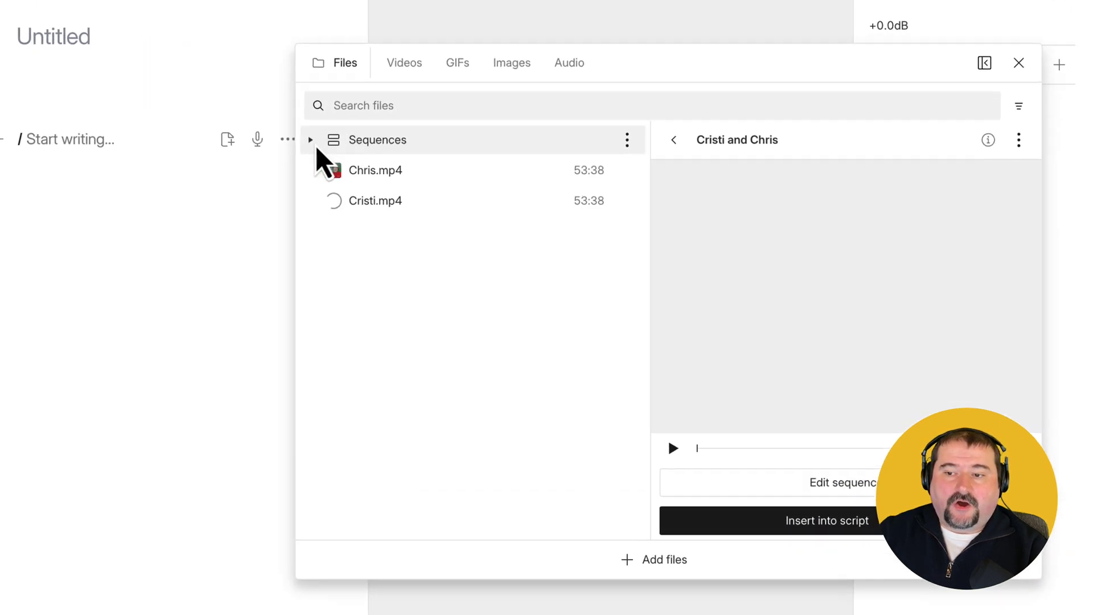
left_click(314, 144)
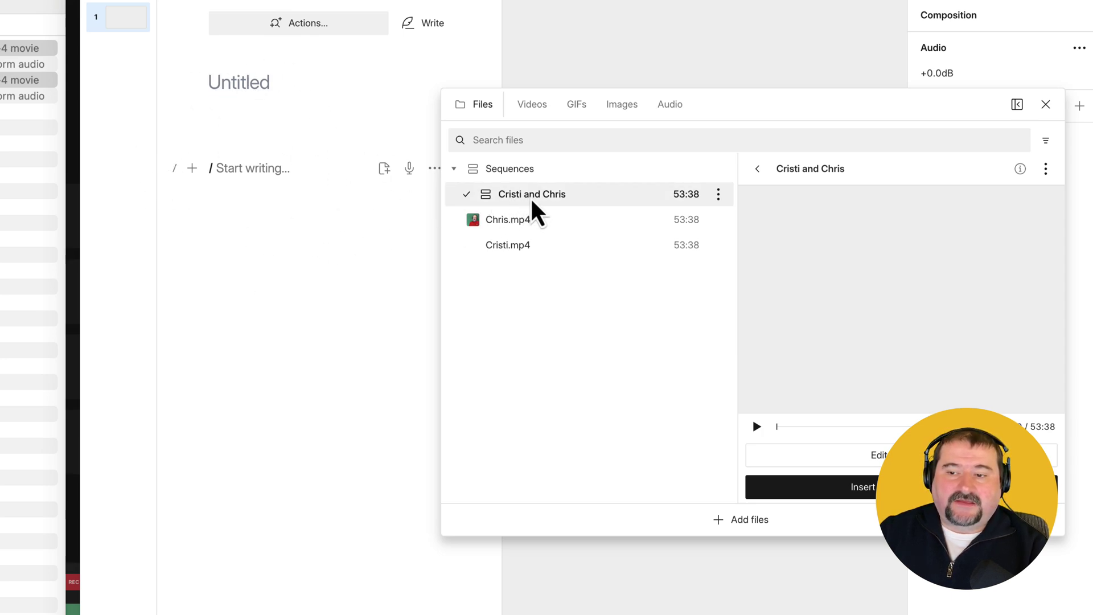
left_click_drag(551, 201, 283, 185)
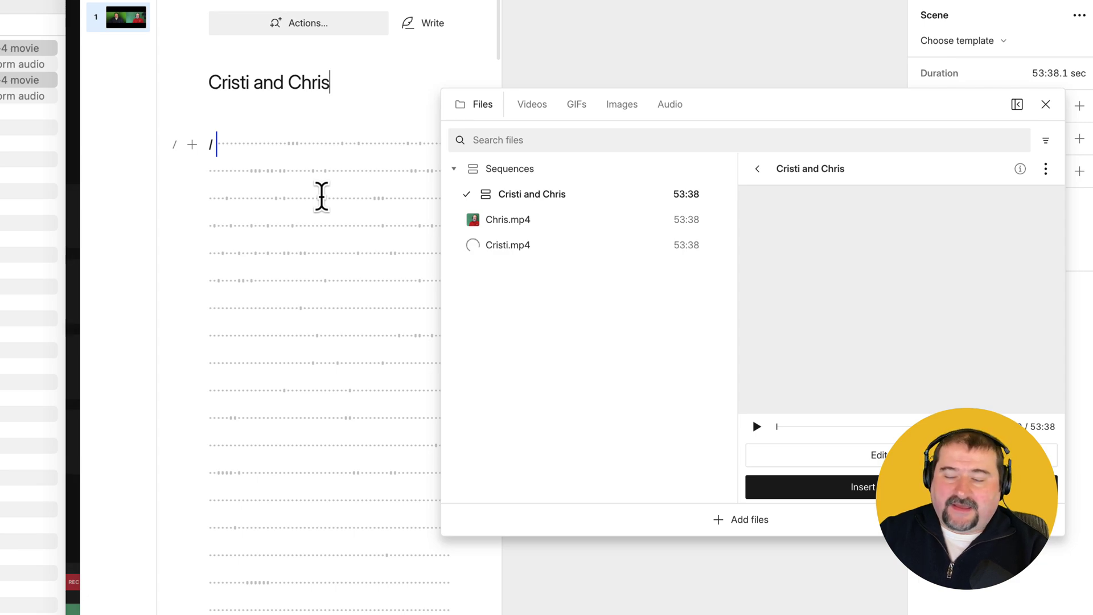
scroll(321, 196, "down", 2)
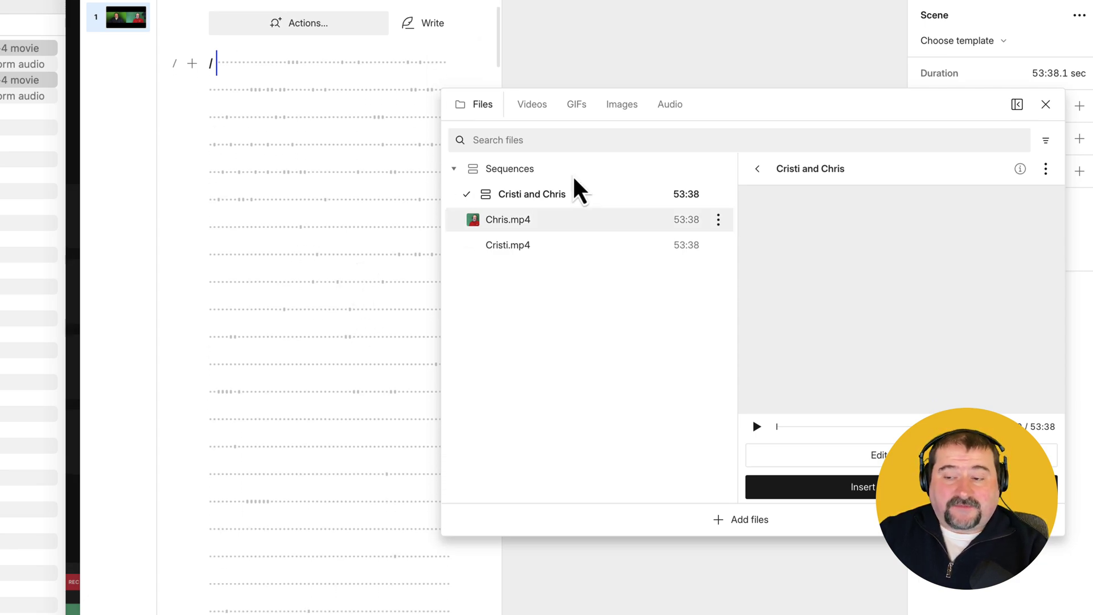
left_click_drag(776, 122, 32, 168)
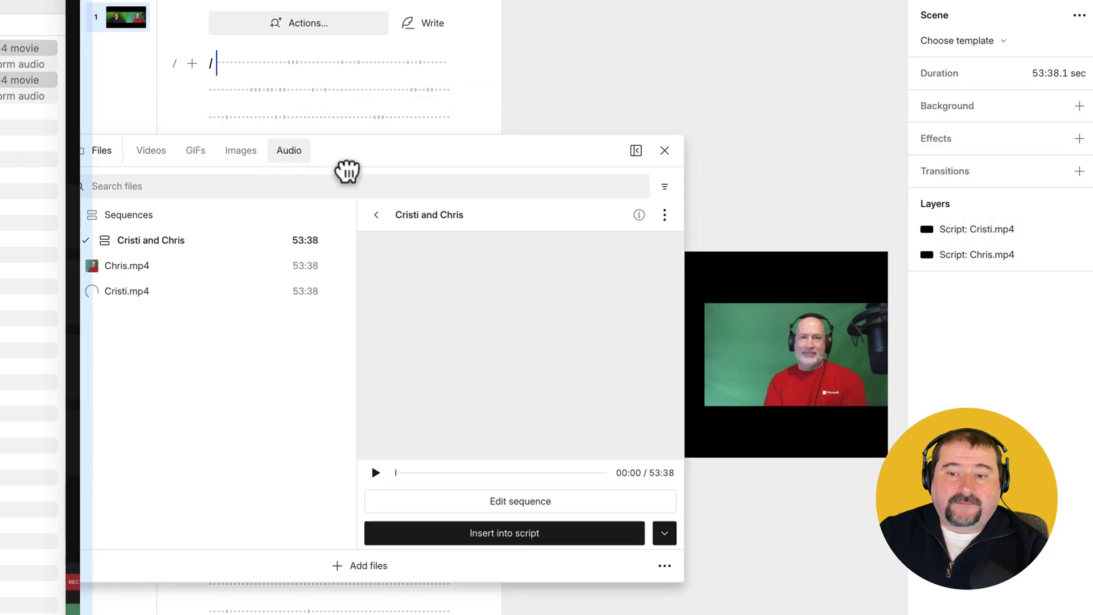
Stretch the editor window to fill the screen and close the files panel.
left_click_drag(361, 168, 541, 168)
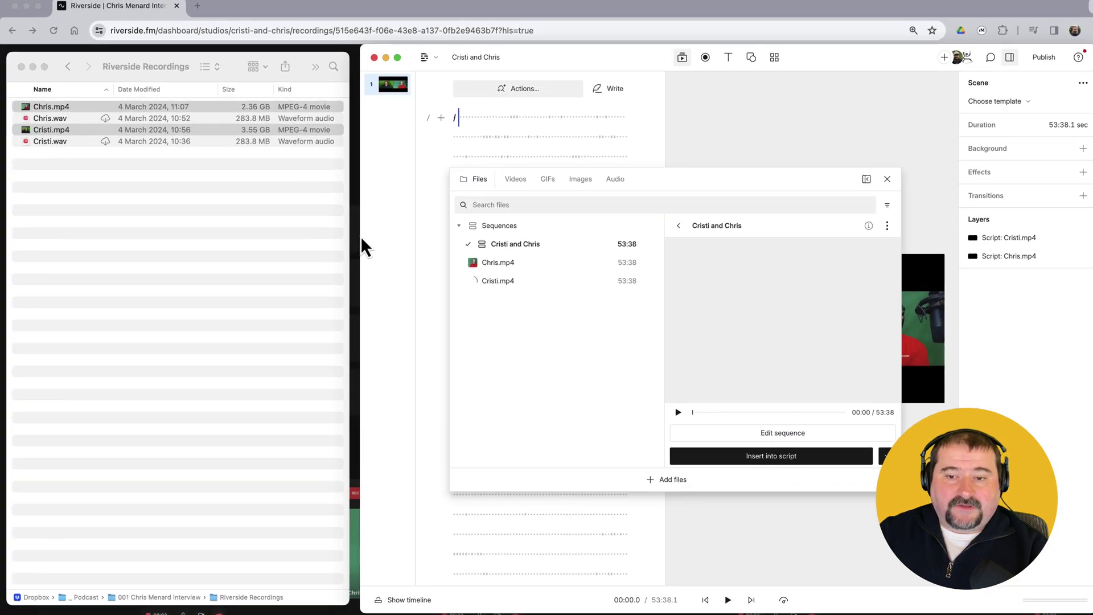
left_click_drag(361, 236, 7, 249)
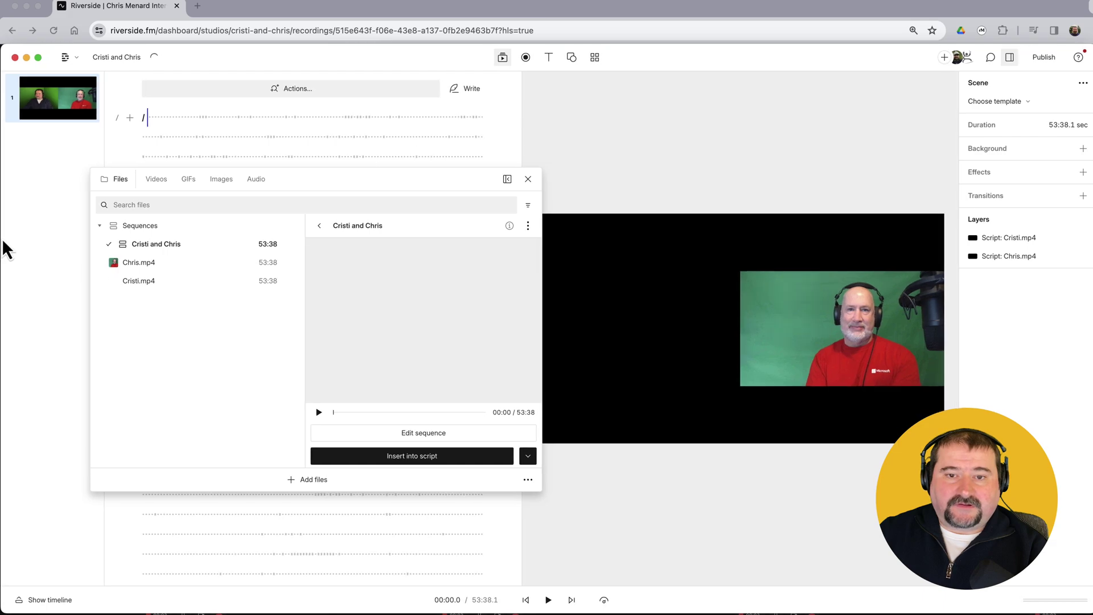
left_click_drag(748, 43, 749, 5)
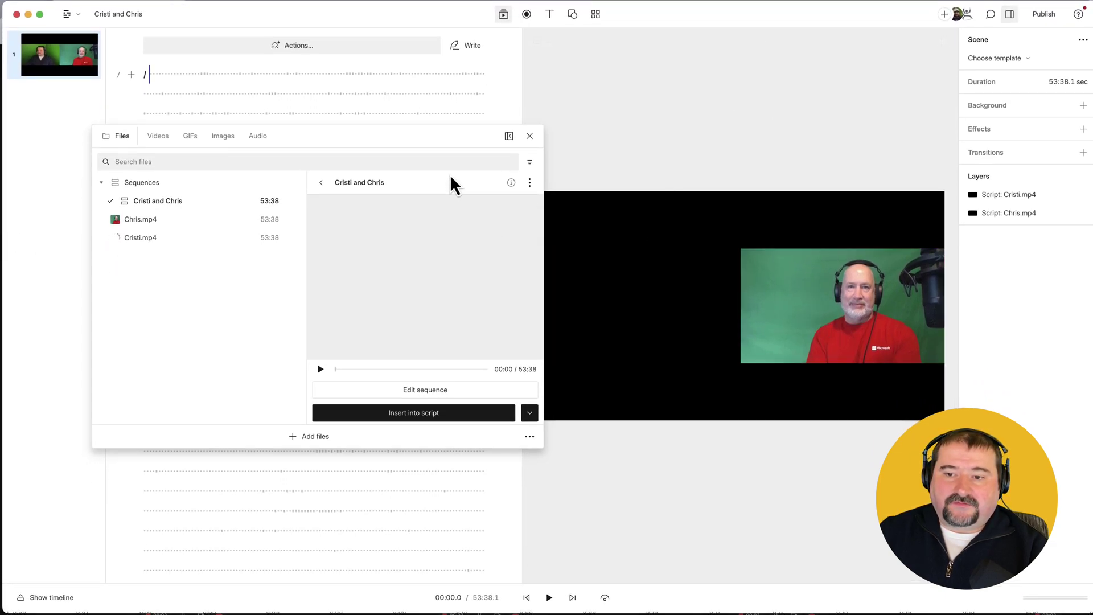
left_click(530, 135)
Play a transcript line briefly, then inspect the Cristi.mp4 clip and return to Scene settings.
left_click(347, 252)
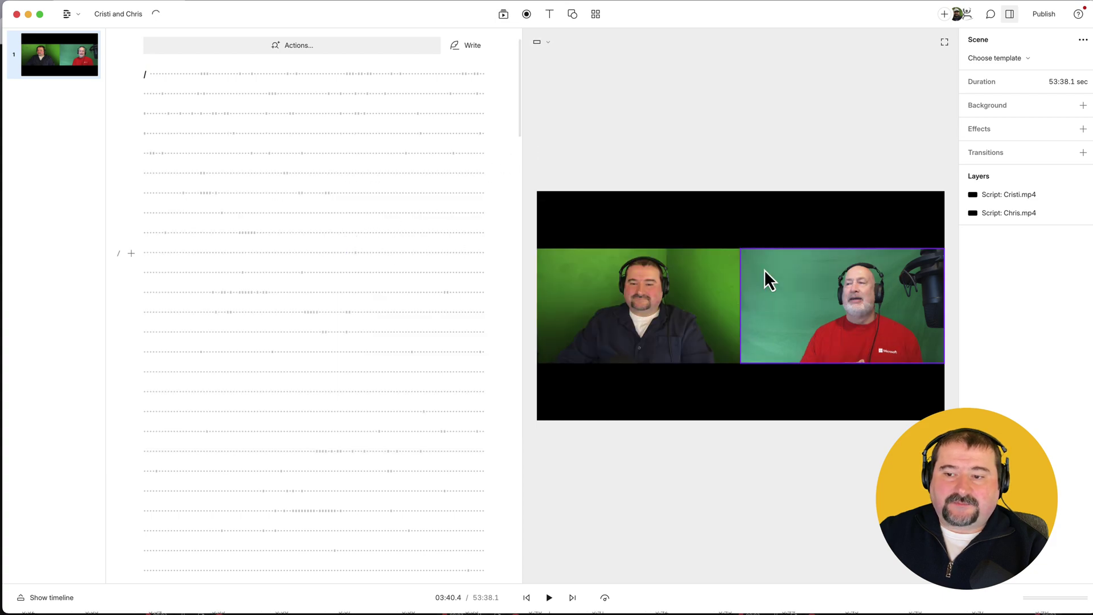
left_click(339, 267)
key("space")
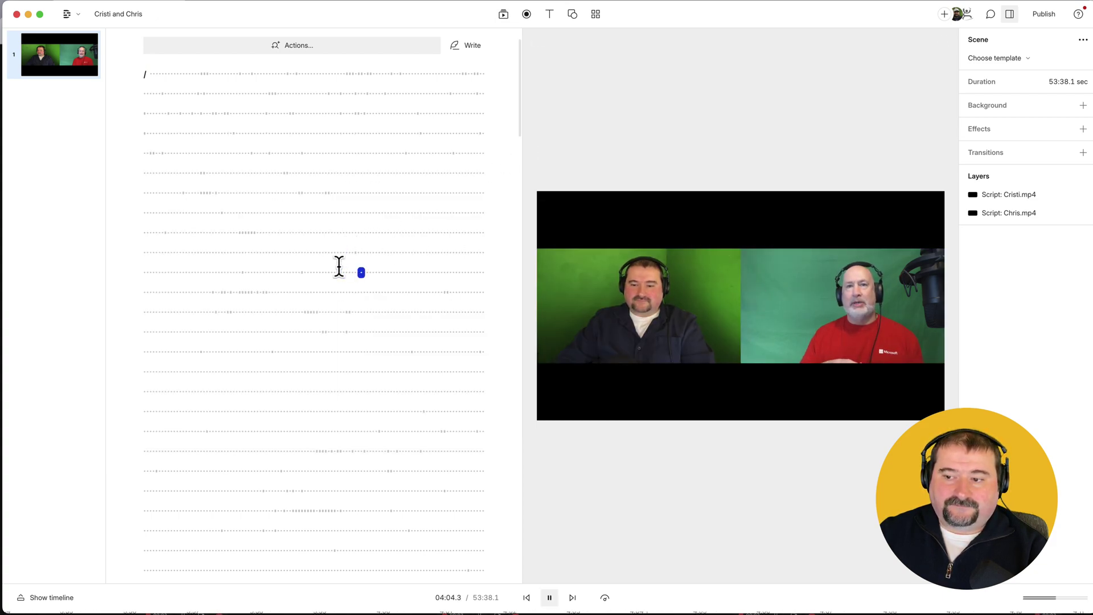
key("space")
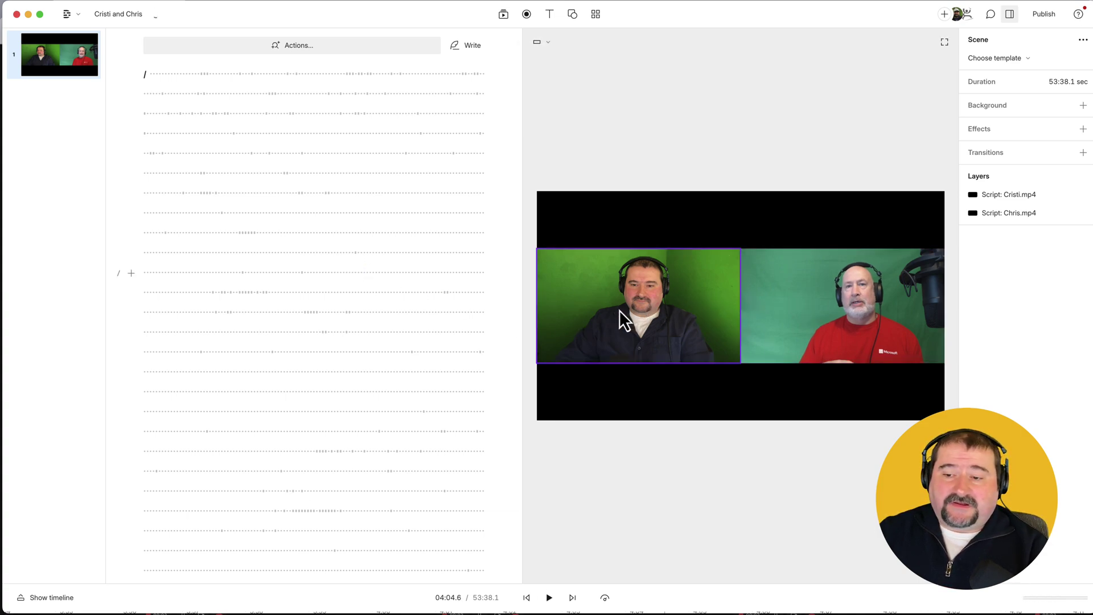
mouse_move(642, 303)
left_mouse_down()
mouse_move(749, 244)
mouse_move(634, 330)
mouse_move(652, 303)
mouse_move(637, 300)
left_mouse_up()
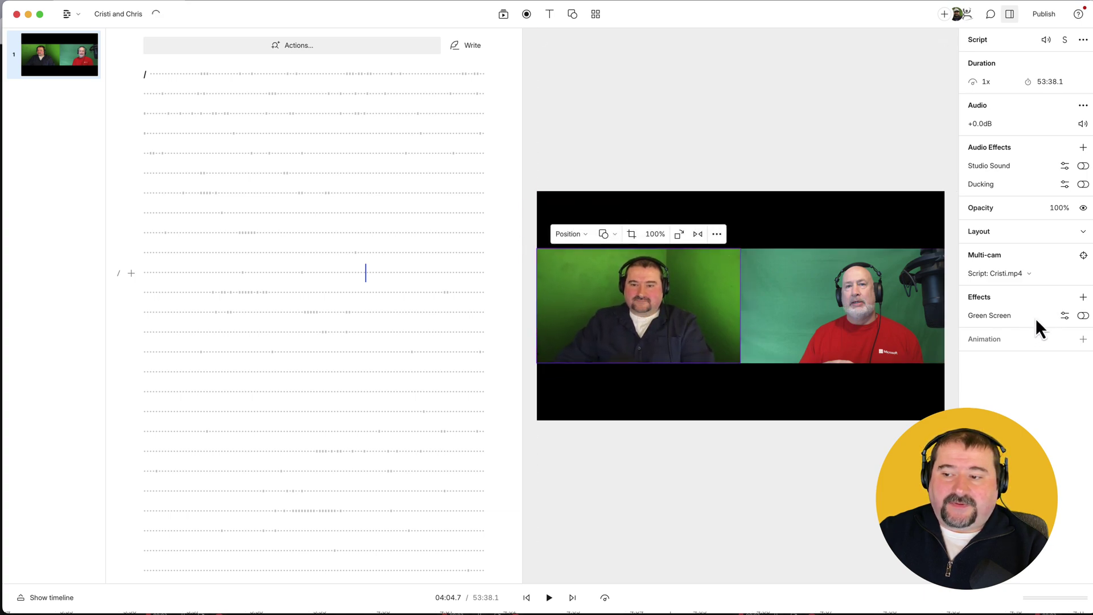
left_click(799, 157)
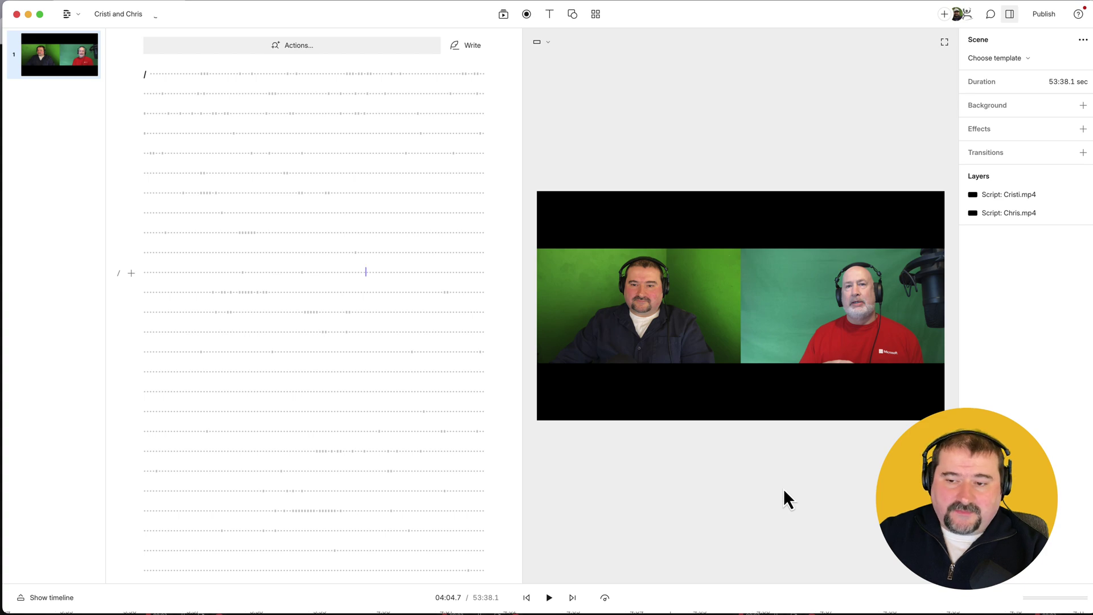
Transcribe Chris.mp4 in English with a single speaker from the project files list.
left_click(505, 16)
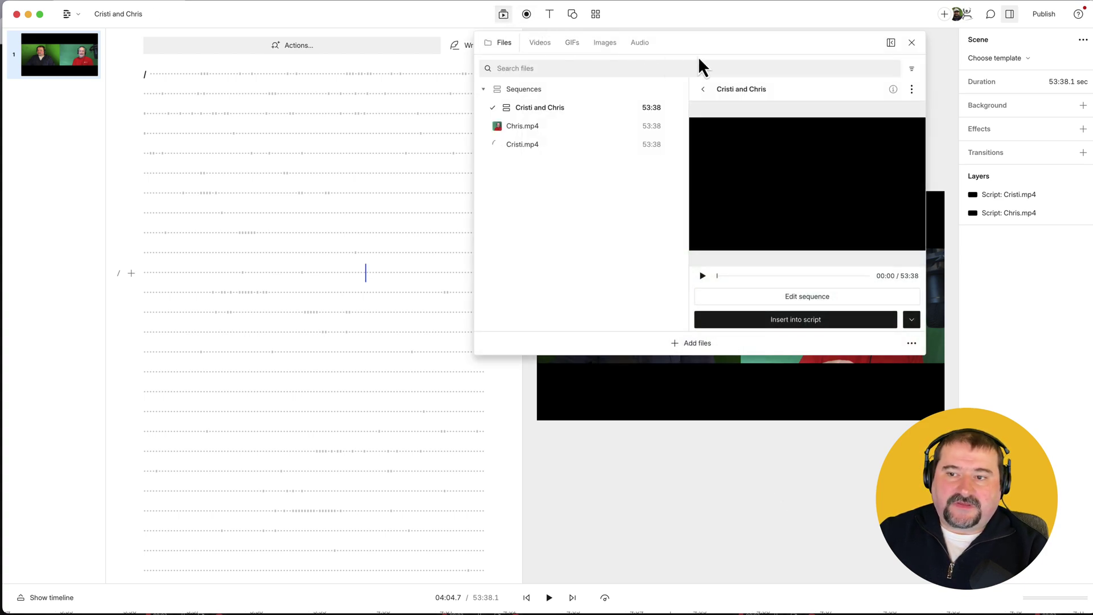
left_click_drag(715, 53, 666, 164)
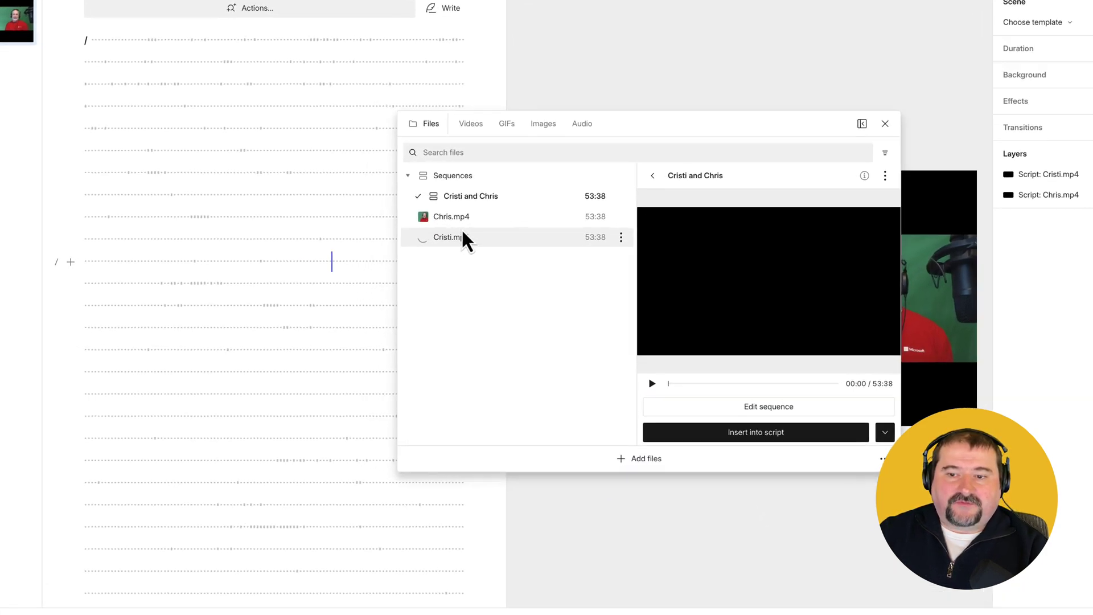
right_click(455, 216)
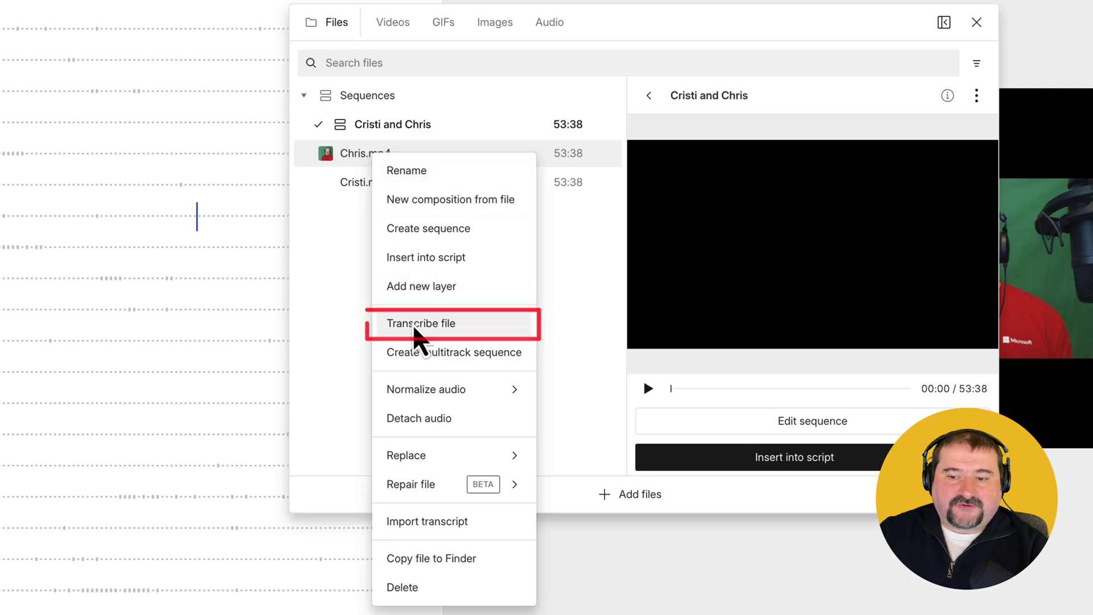
left_click(415, 329)
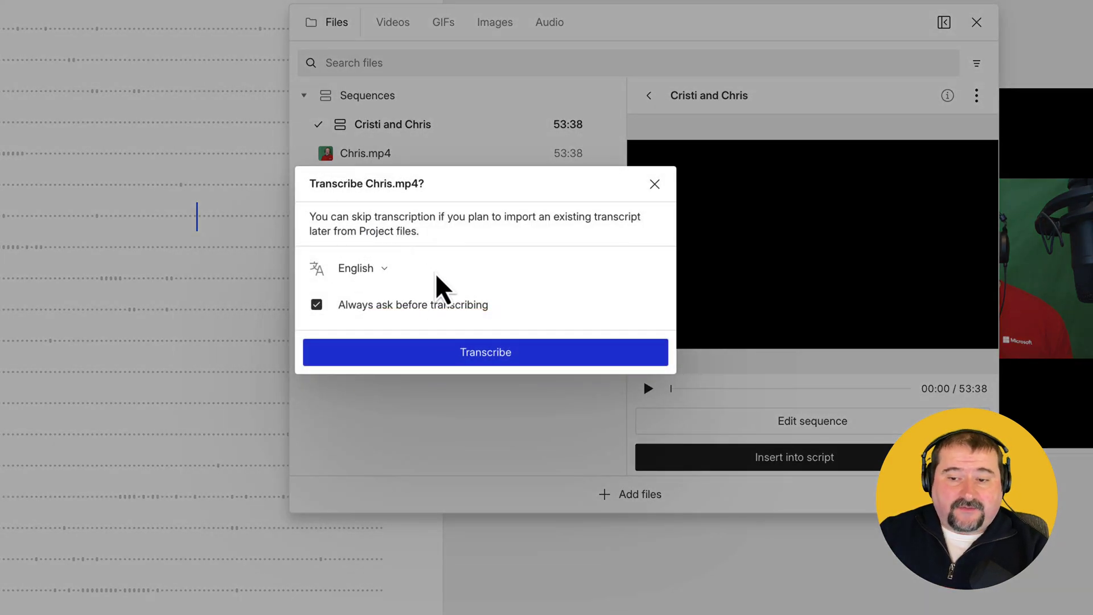
left_click(487, 355)
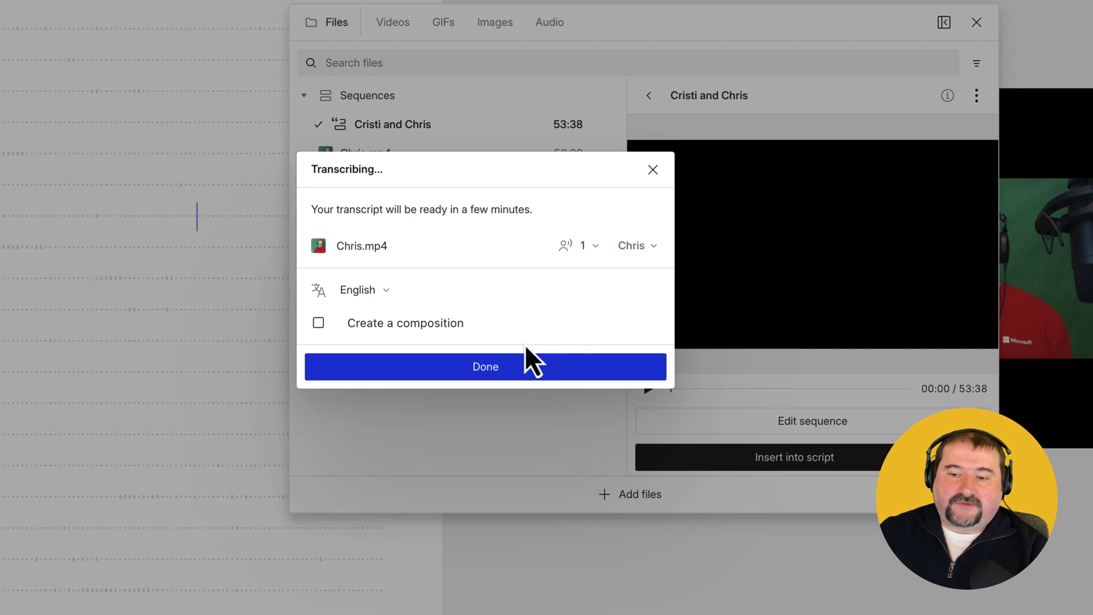
left_click(505, 369)
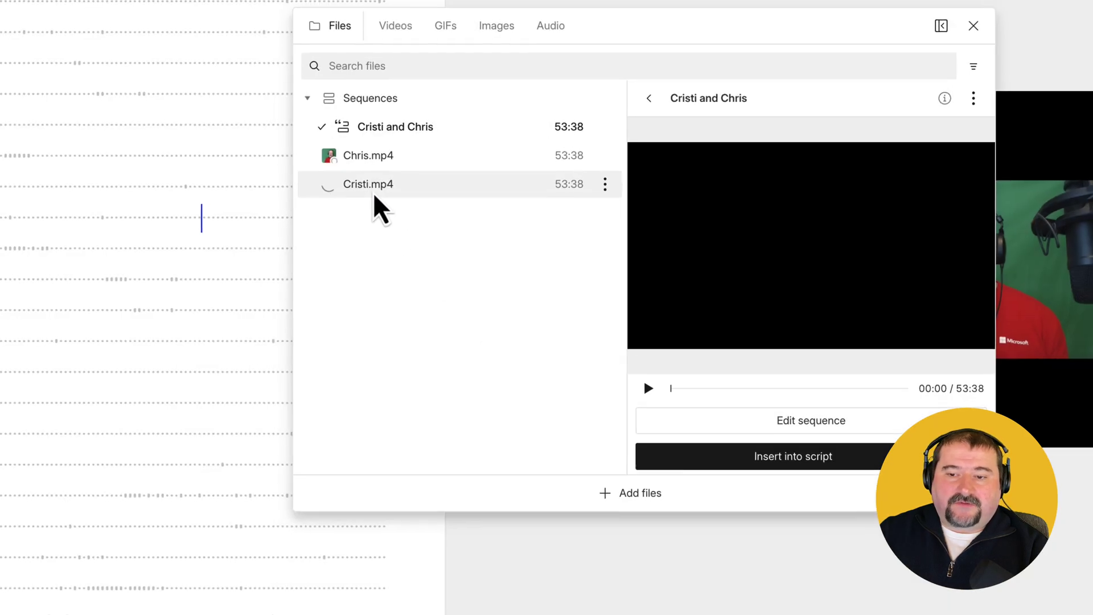
Start transcribing Cristi.mp4 as well, then close the files panel.
right_click(375, 186)
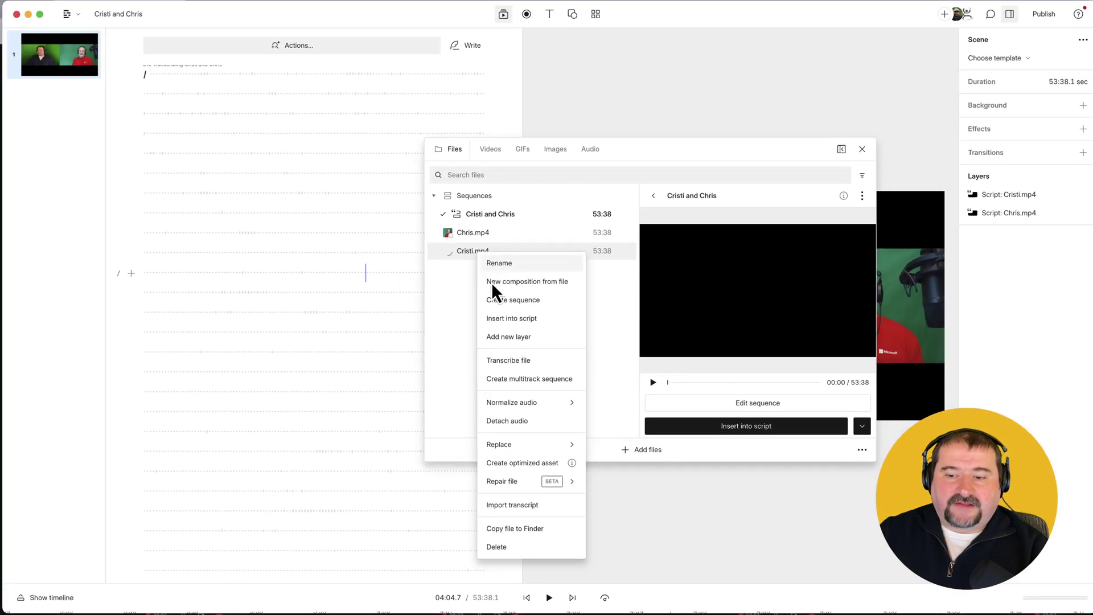
left_click(515, 361)
left_click(554, 361)
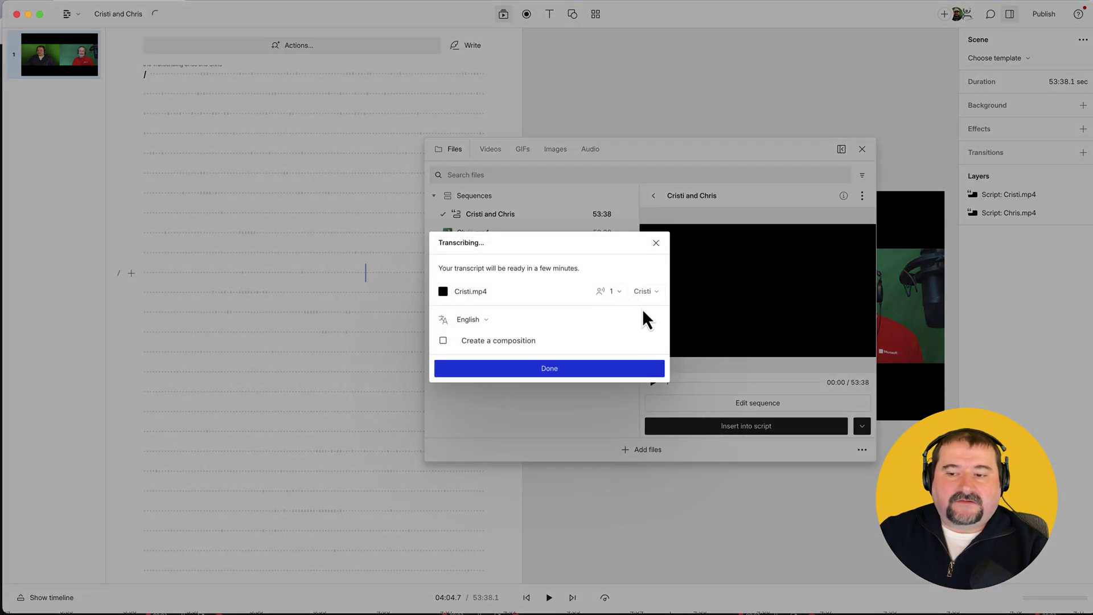
left_click(555, 369)
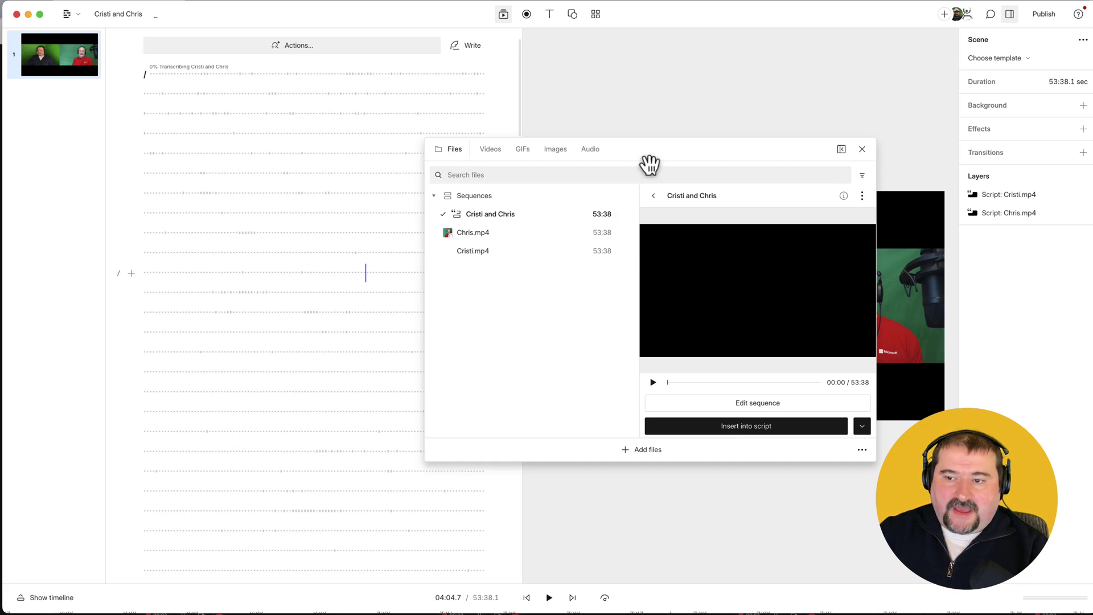
left_click_drag(675, 158, 832, 98)
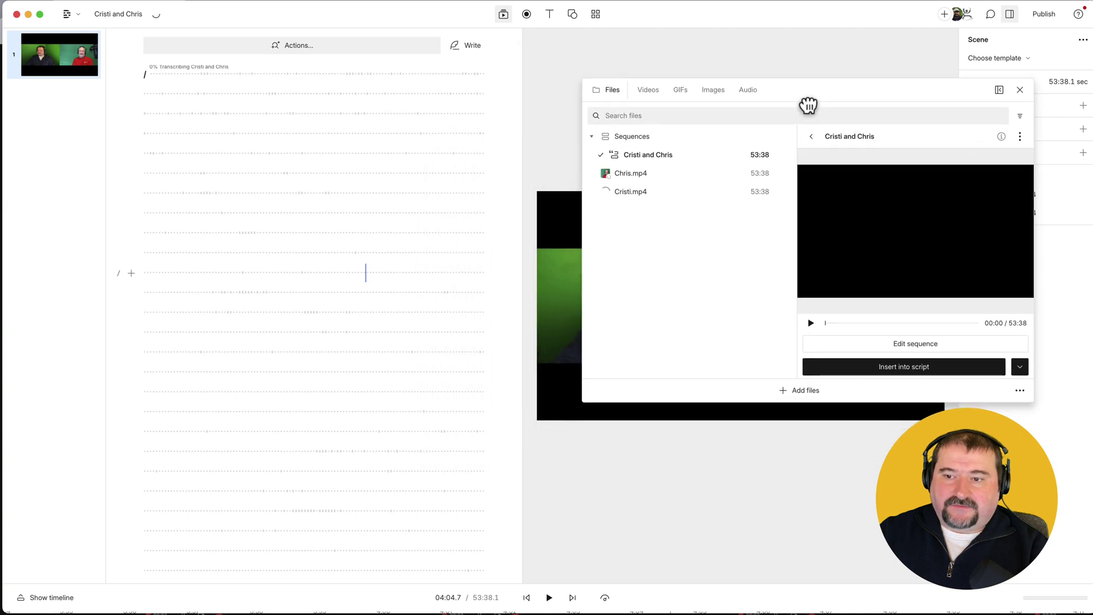
left_click(1020, 90)
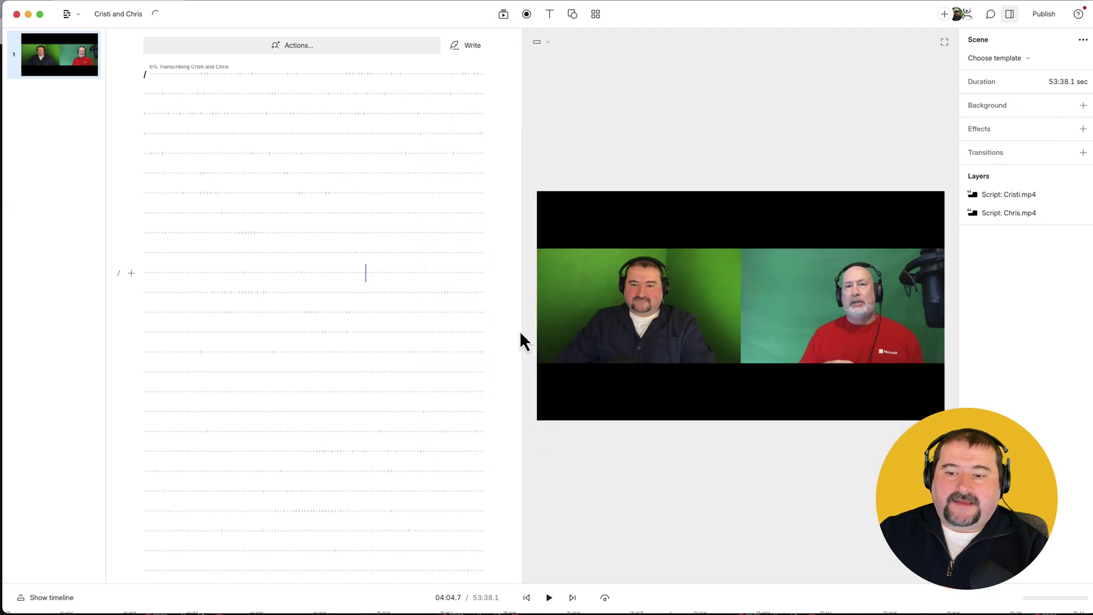
Show and enlarge the timeline, zooming out to see transcript words along the waveform.
left_click(57, 599)
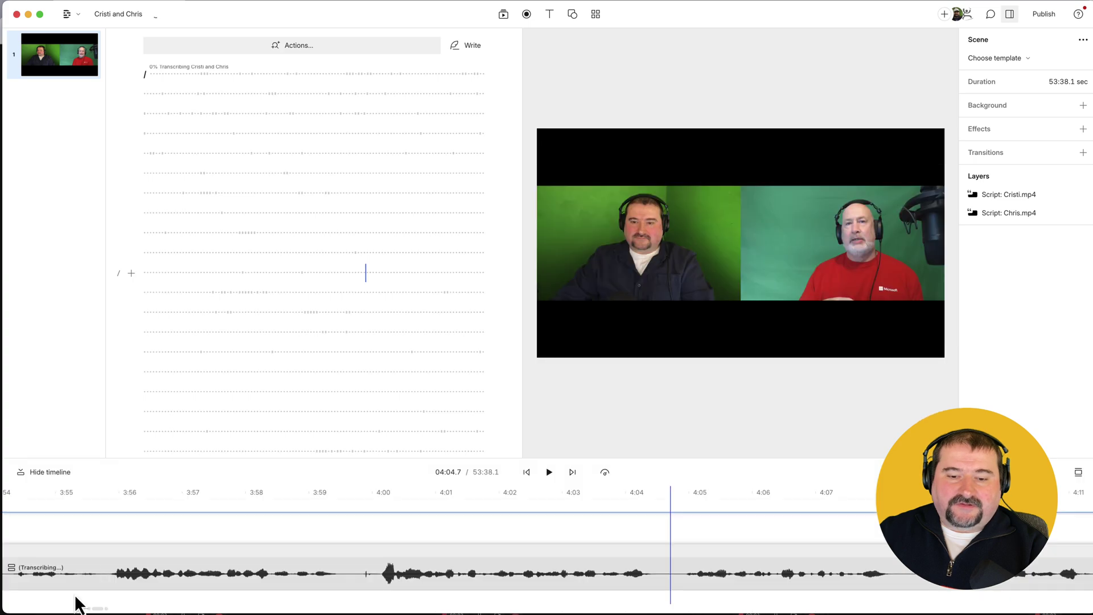
left_click_drag(405, 456, 410, 432)
scroll(408, 513, "down", 5)
scroll(408, 508, "down", 8)
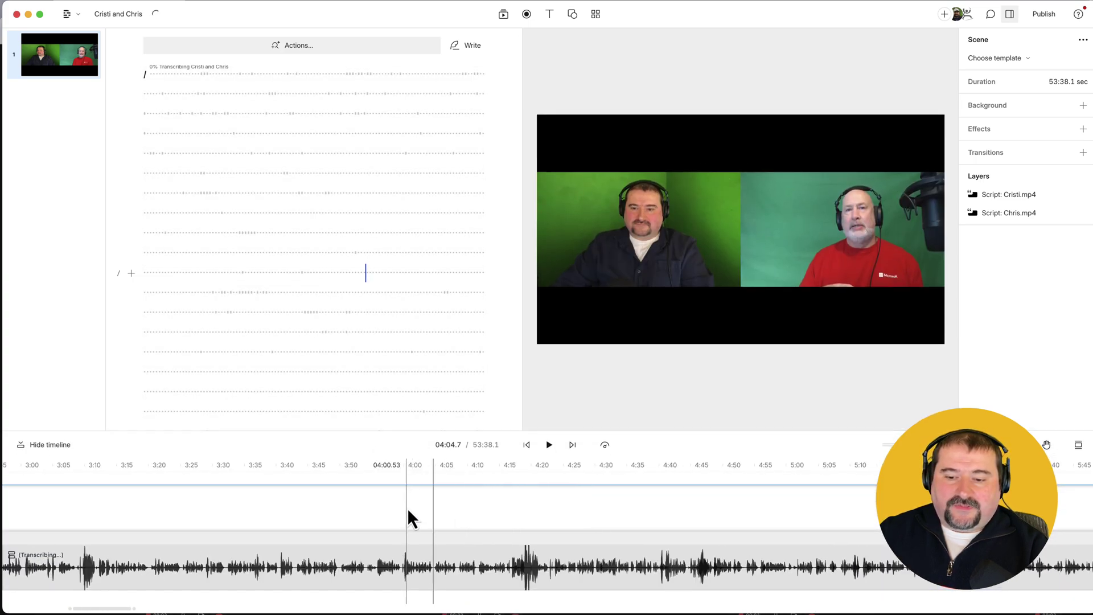
scroll(408, 508, "down", 6)
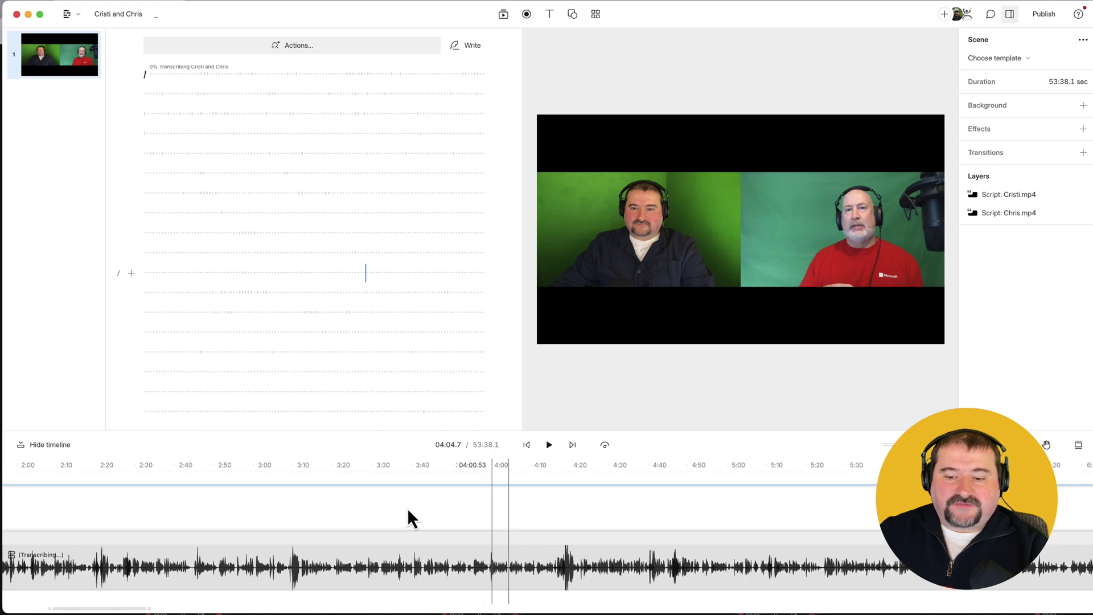
scroll(407, 508, "left", 8)
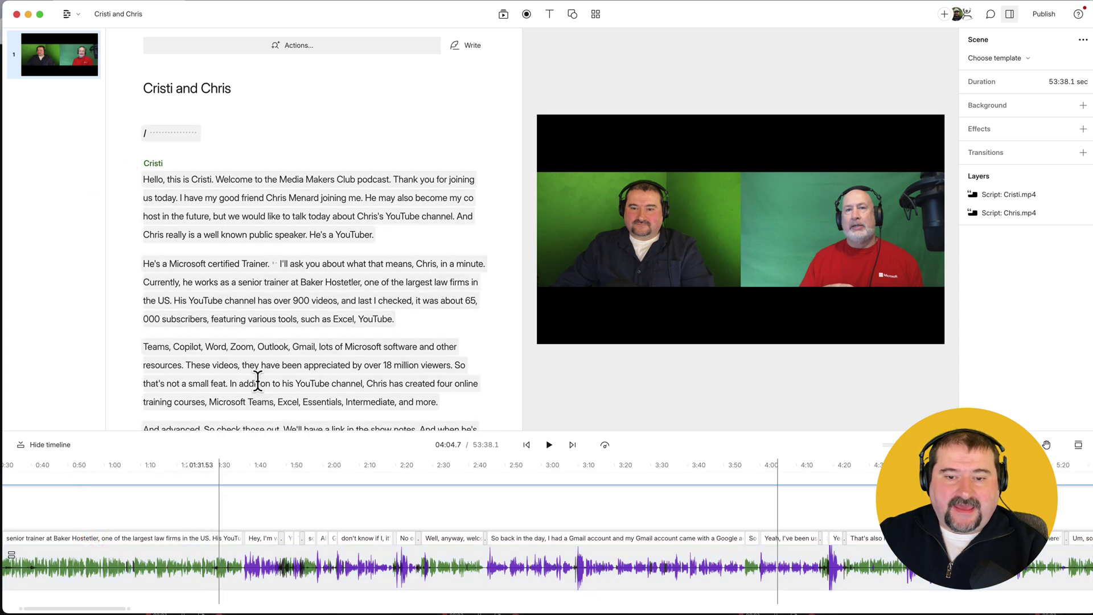
scroll(258, 380, "down", 6)
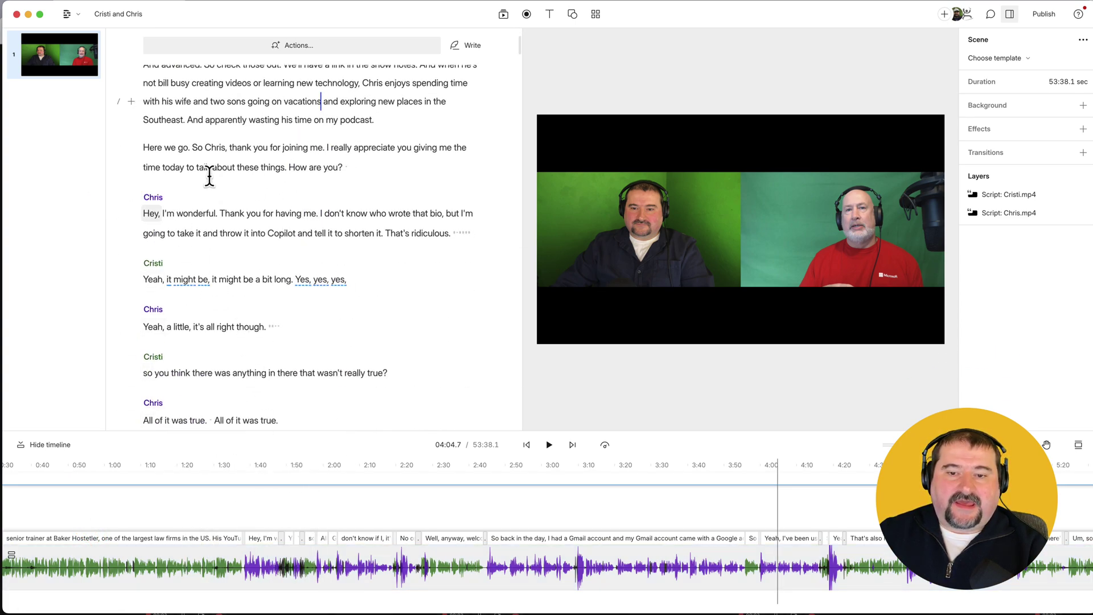
scroll(354, 220, "down", 5)
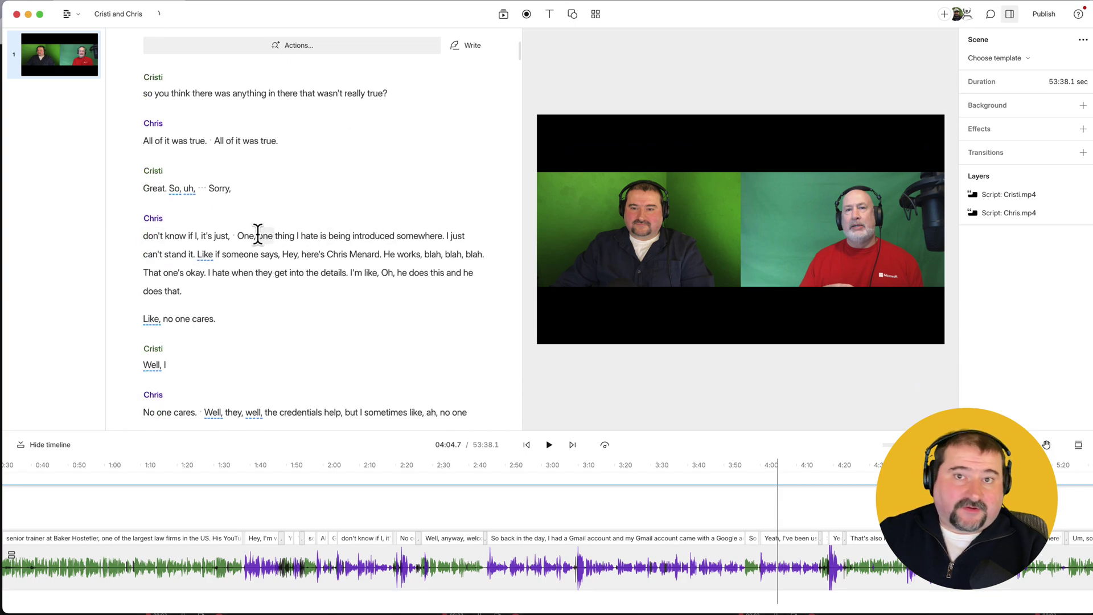
scroll(256, 234, "down", 3)
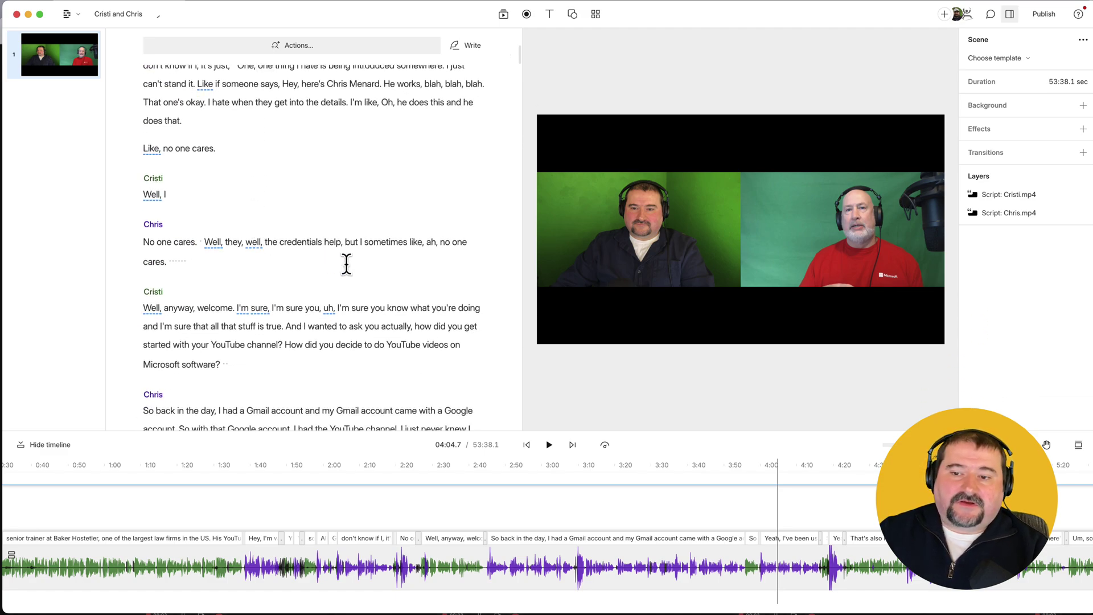